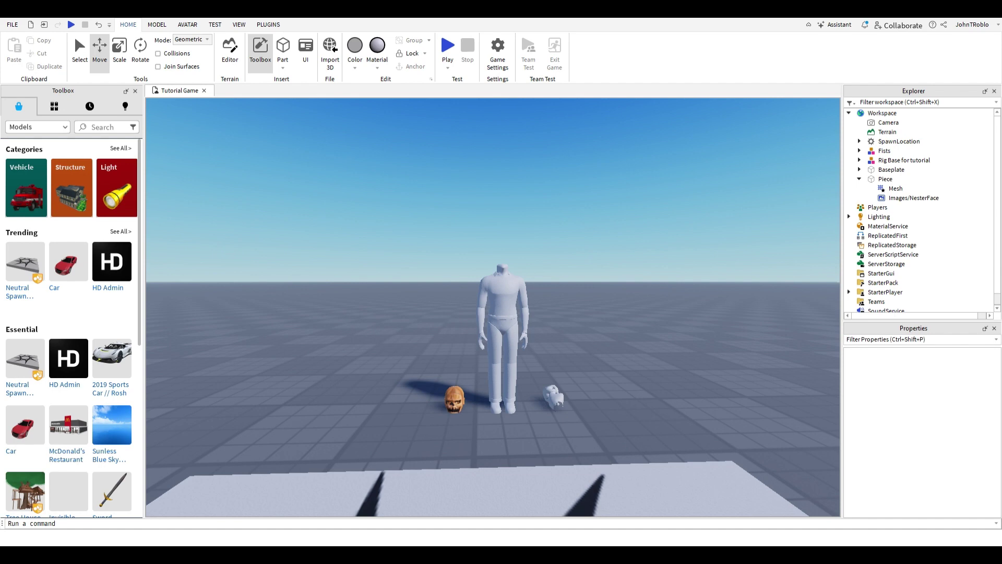
Frame the rig and orbit the view level with its pumpkin head.
{"action": "key", "text": "f"}
{"action": "scroll", "coordinate": [493, 307], "scroll_direction": "down", "scroll_amount": 10}
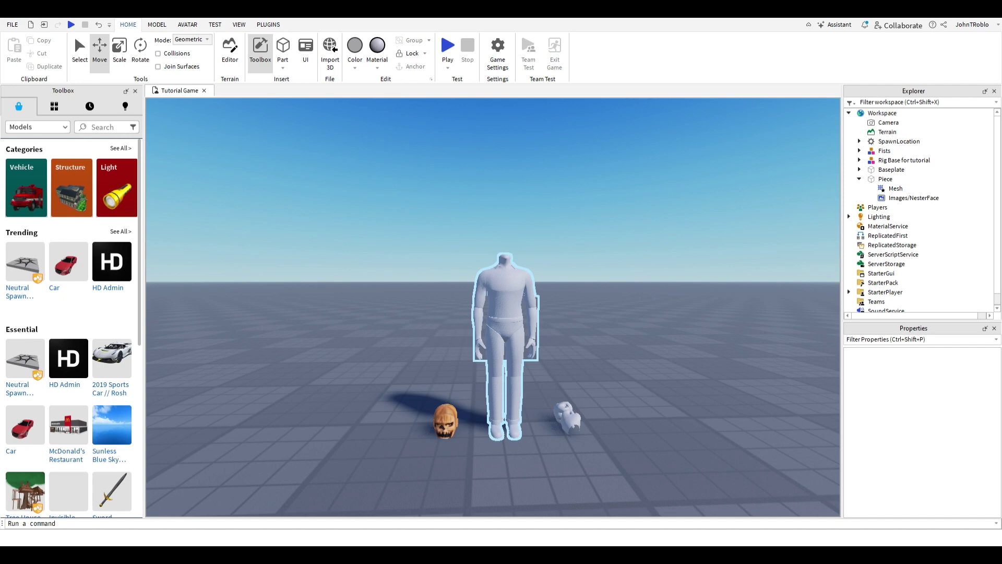
{"action": "scroll", "coordinate": [493, 307], "scroll_direction": "up", "scroll_amount": 10}
{"action": "scroll", "coordinate": [493, 307], "scroll_direction": "down", "scroll_amount": 15}
{"action": "scroll", "coordinate": [493, 307], "scroll_direction": "up", "scroll_amount": 6}
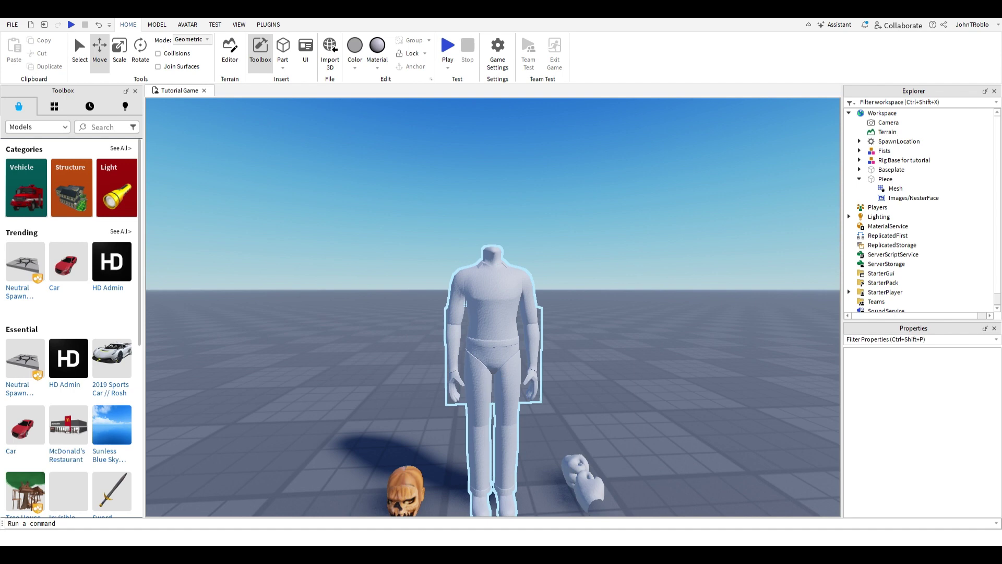
{"action": "scroll", "coordinate": [493, 307], "scroll_direction": "up", "scroll_amount": 10}
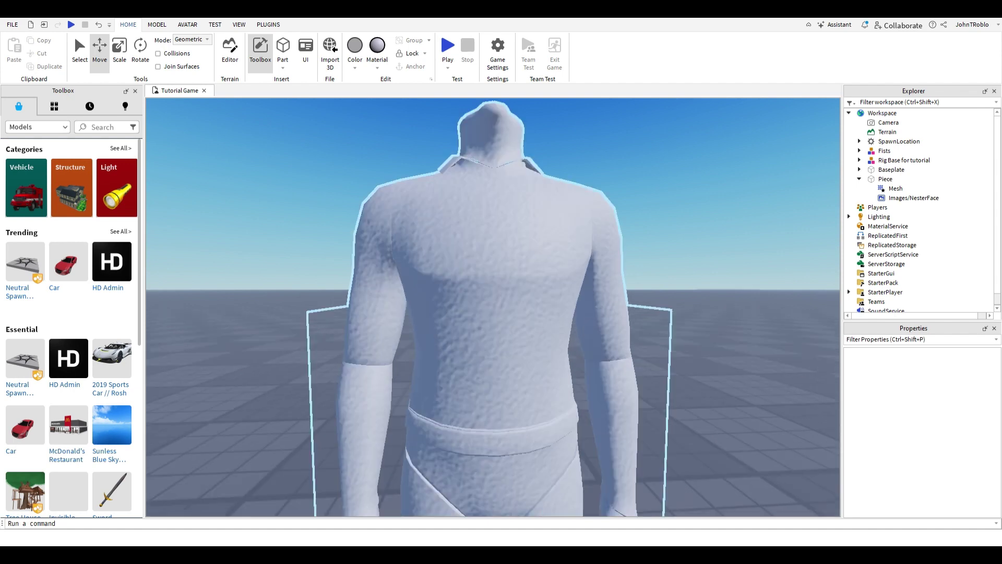
{"action": "scroll", "coordinate": [493, 306], "scroll_direction": "down", "scroll_amount": 12}
{"action": "scroll", "coordinate": [493, 307], "scroll_direction": "up", "scroll_amount": 4}
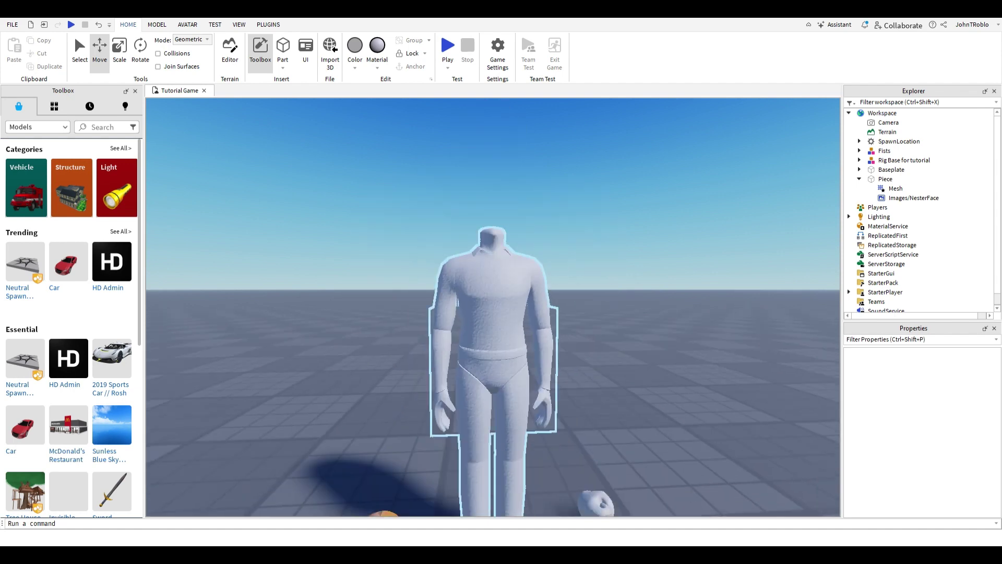
{"action": "left_click", "coordinate": [493, 307]}
{"action": "scroll", "coordinate": [493, 306], "scroll_direction": "down", "scroll_amount": 8}
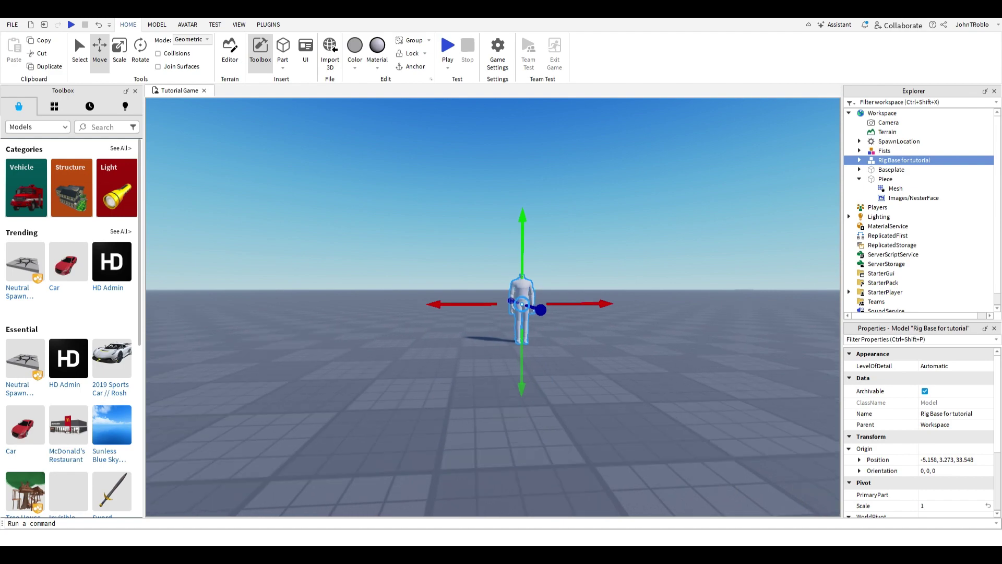
{"action": "scroll", "coordinate": [493, 307], "scroll_direction": "up", "scroll_amount": 10}
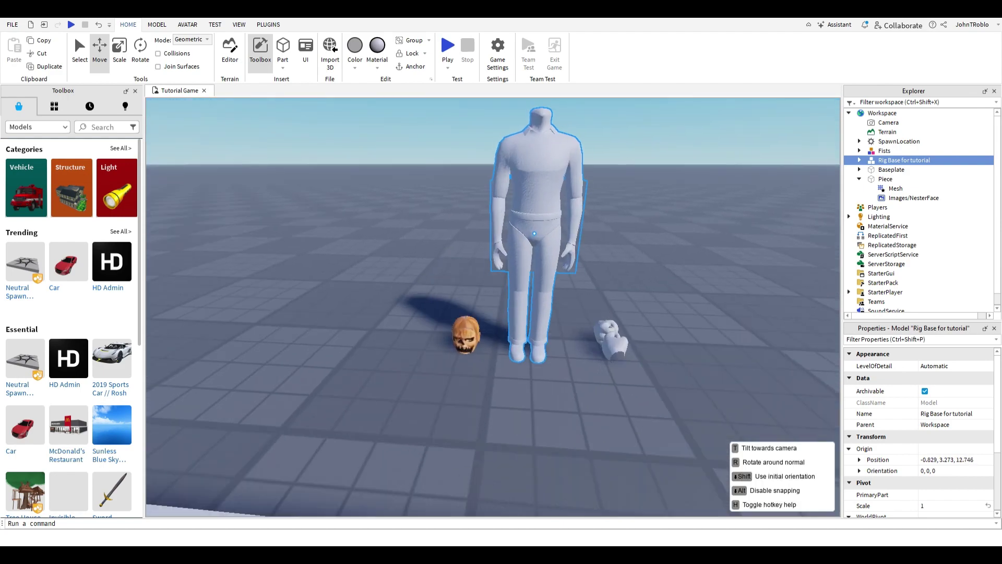
{"action": "left_click", "coordinate": [493, 307]}
{"action": "scroll", "coordinate": [493, 307], "scroll_direction": "up", "scroll_amount": 10}
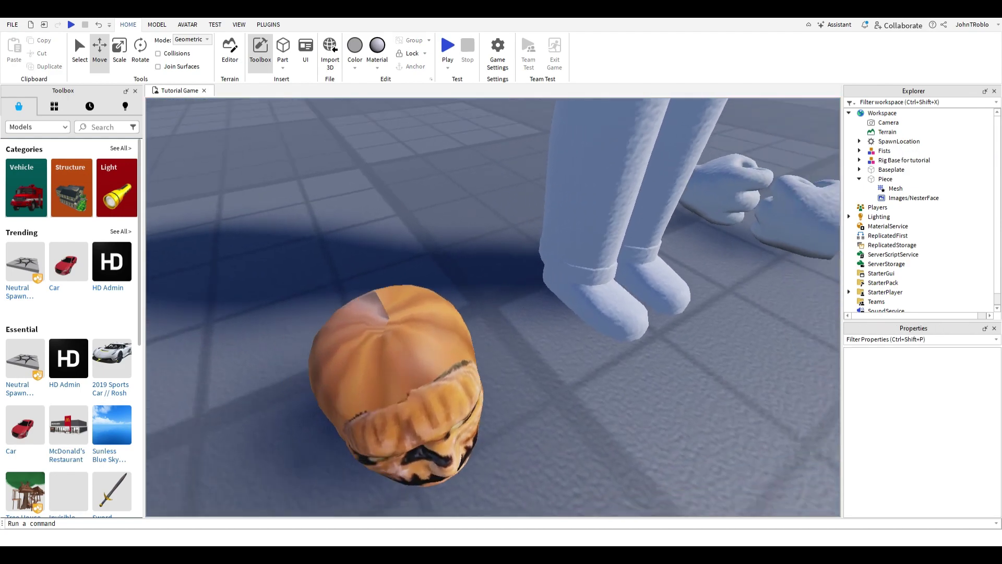
{"action": "right_click_drag", "start_coordinate": [493, 307], "coordinate": [493, 365]}
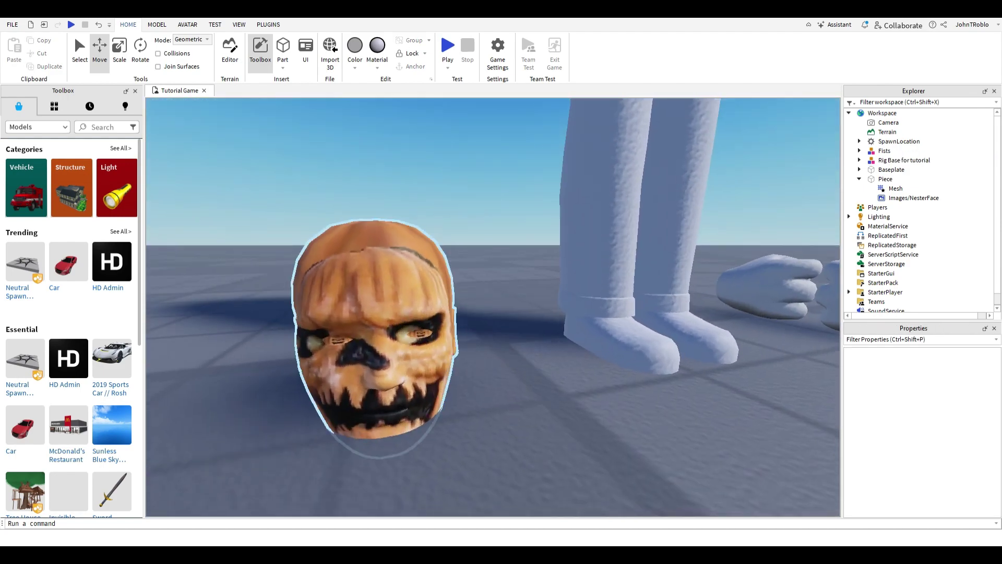
{"action": "mouse_move", "coordinate": [493, 306]}
{"action": "right_mouse_down"}
{"action": "mouse_move", "coordinate": [567, 308]}
{"action": "mouse_move", "coordinate": [488, 309]}
{"action": "right_mouse_up"}
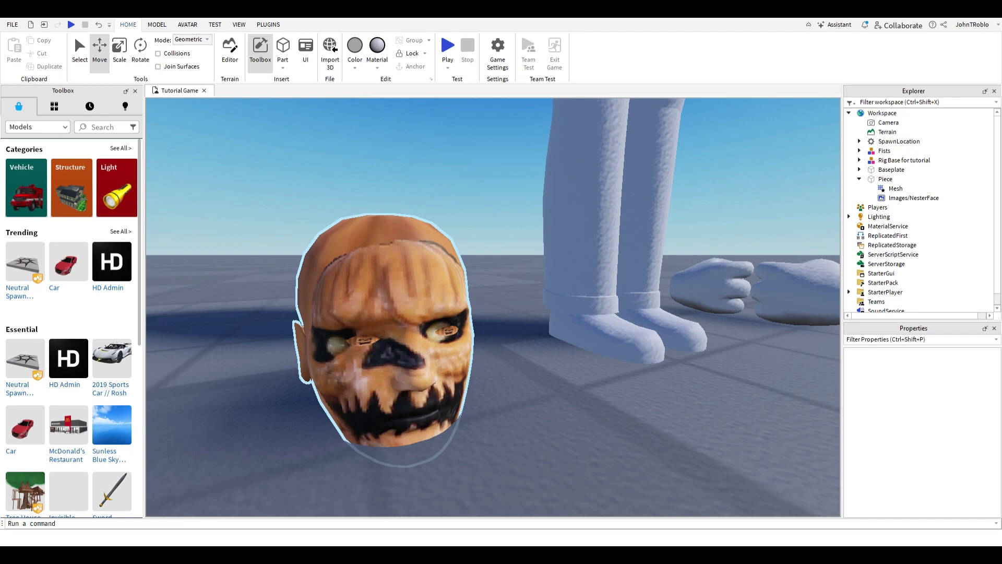
{"action": "scroll", "coordinate": [493, 307], "scroll_direction": "down", "scroll_amount": 10}
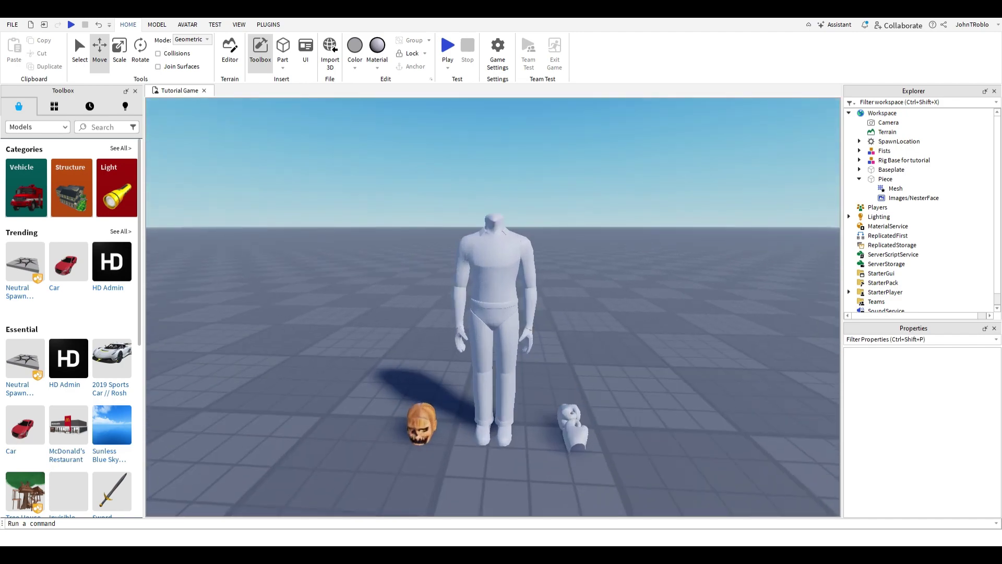
Ungroup the rig and the Fists model into loose parts with Ctrl+U.
{"action": "left_click", "coordinate": [493, 313]}
{"action": "scroll", "coordinate": [493, 313], "scroll_direction": "up", "scroll_amount": 2}
{"action": "key", "text": "ctrl+u"}
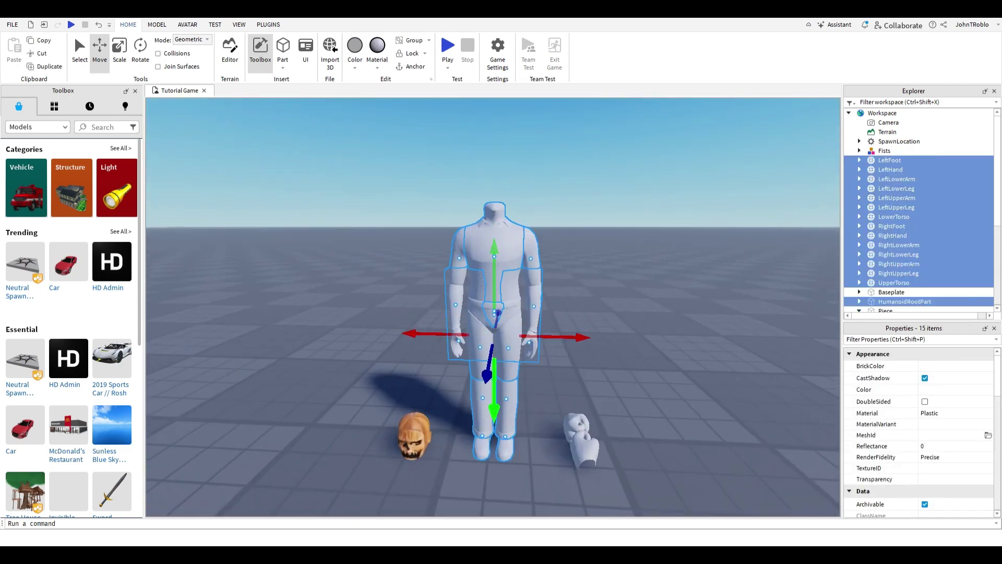
{"action": "left_click", "coordinate": [579, 433]}
{"action": "key", "text": "ctrl+u"}
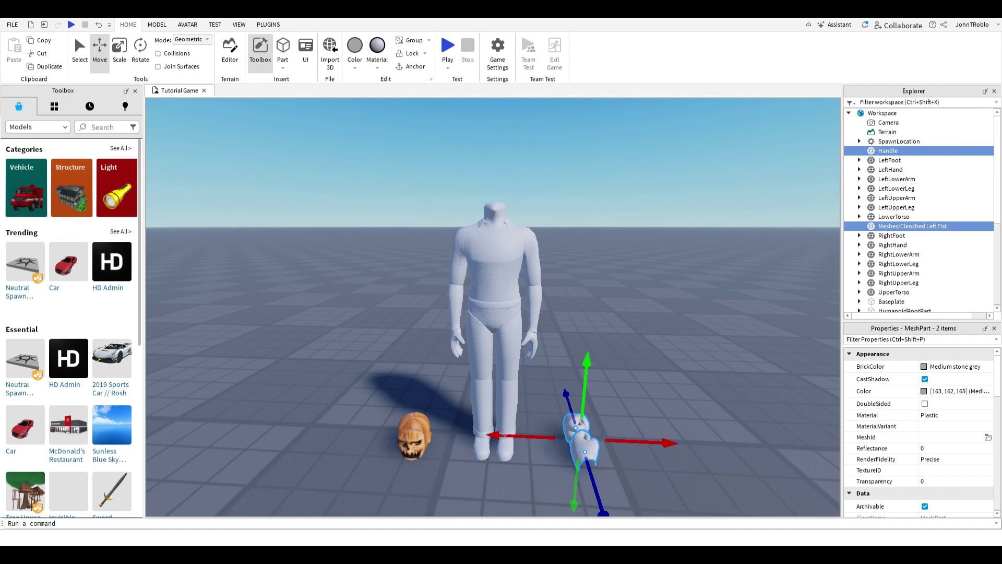
{"action": "key", "text": "Escape"}
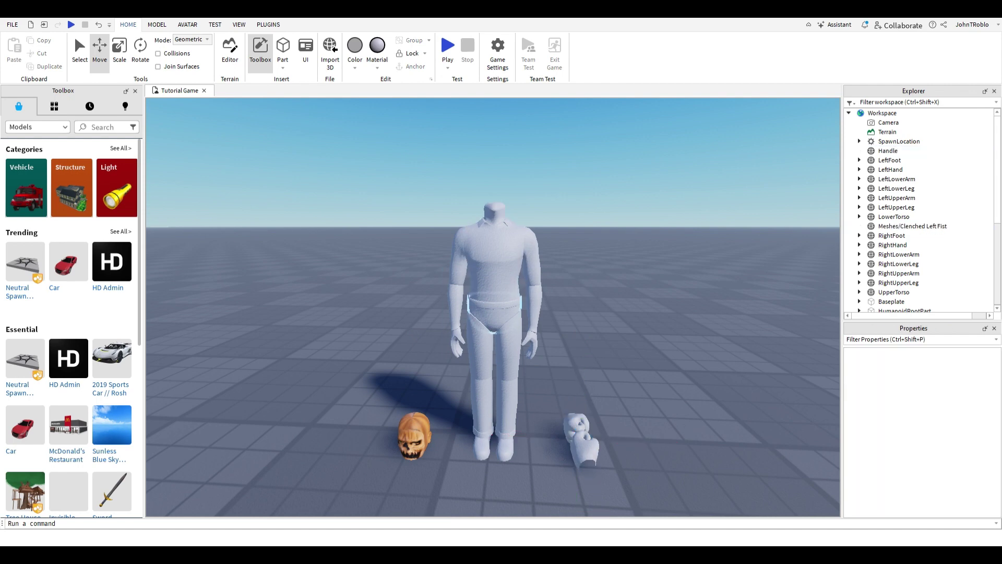
{"action": "left_click_drag", "start_coordinate": [495, 311], "coordinate": [700, 369]}
{"action": "key", "text": "Escape"}
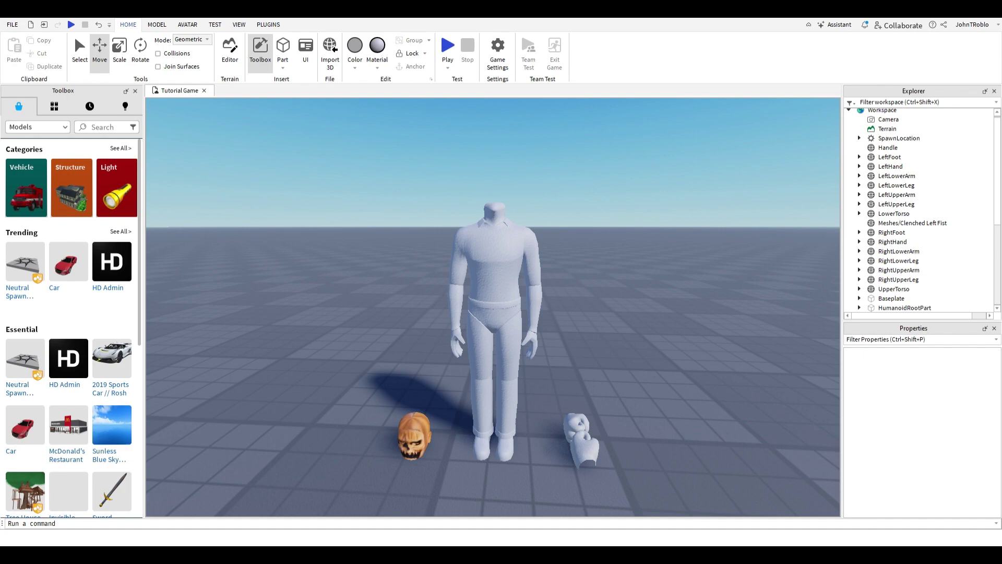
Delete the rig's LeftHand and RightHand.
{"action": "scroll", "coordinate": [492, 307], "scroll_direction": "up", "scroll_amount": 5}
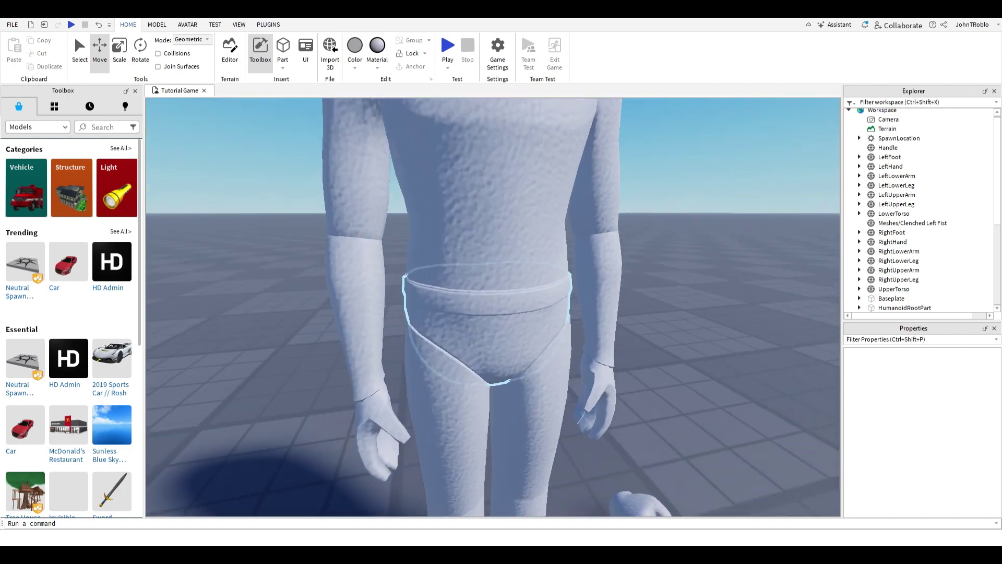
{"action": "scroll", "coordinate": [493, 307], "scroll_direction": "down", "scroll_amount": 4}
{"action": "left_click", "coordinate": [543, 402]}
{"action": "scroll", "coordinate": [493, 307], "scroll_direction": "up", "scroll_amount": 4}
{"action": "left_click", "coordinate": [384, 433], "text": "ctrl"}
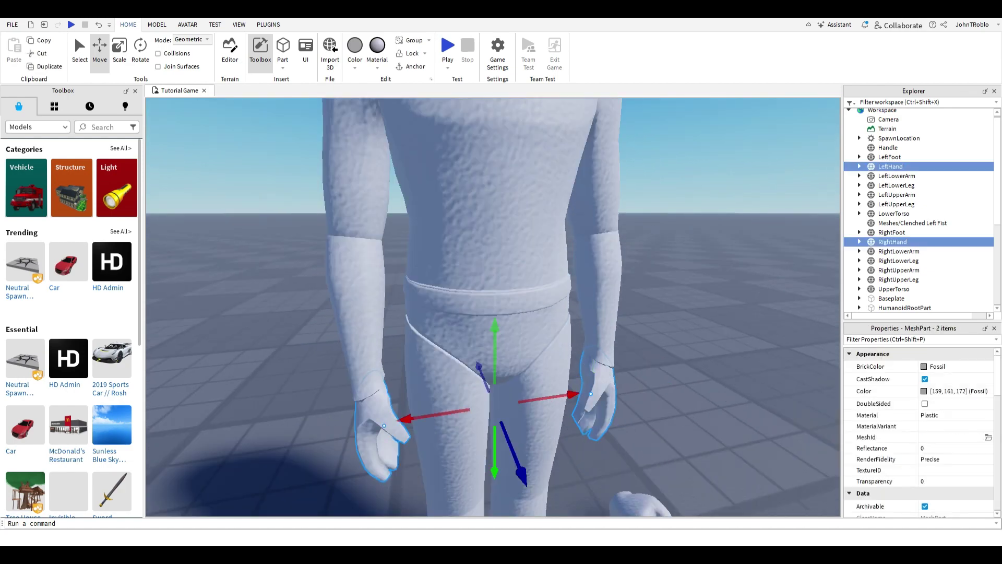
{"action": "key", "text": "Delete"}
{"action": "scroll", "coordinate": [493, 307], "scroll_direction": "down", "scroll_amount": 5}
{"action": "scroll", "coordinate": [492, 307], "scroll_direction": "up", "scroll_amount": 3}
Insert a new Part and set its Material to Fabric.
{"action": "left_click", "coordinate": [283, 47]}
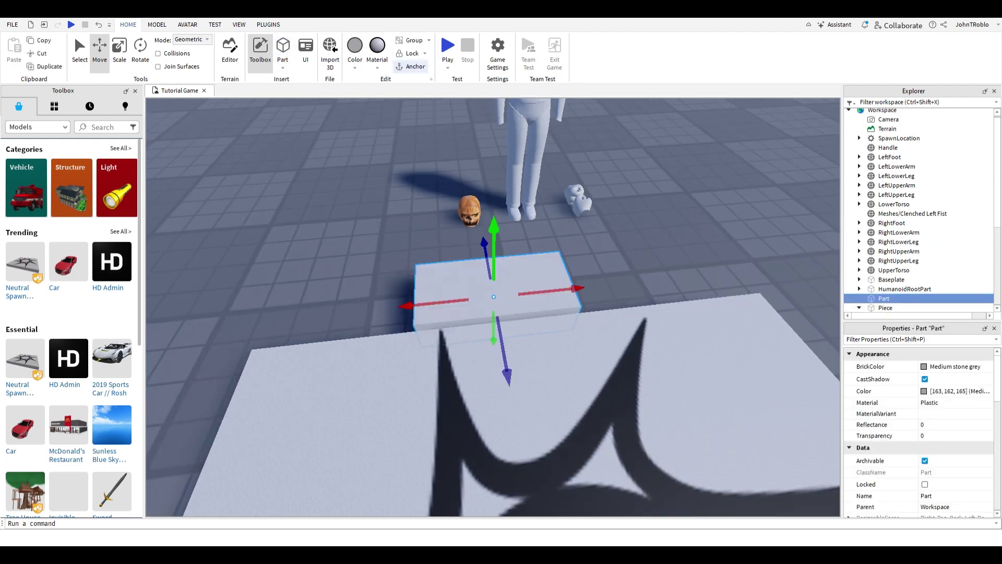
{"action": "left_click", "coordinate": [939, 403]}
{"action": "key", "text": "f"}
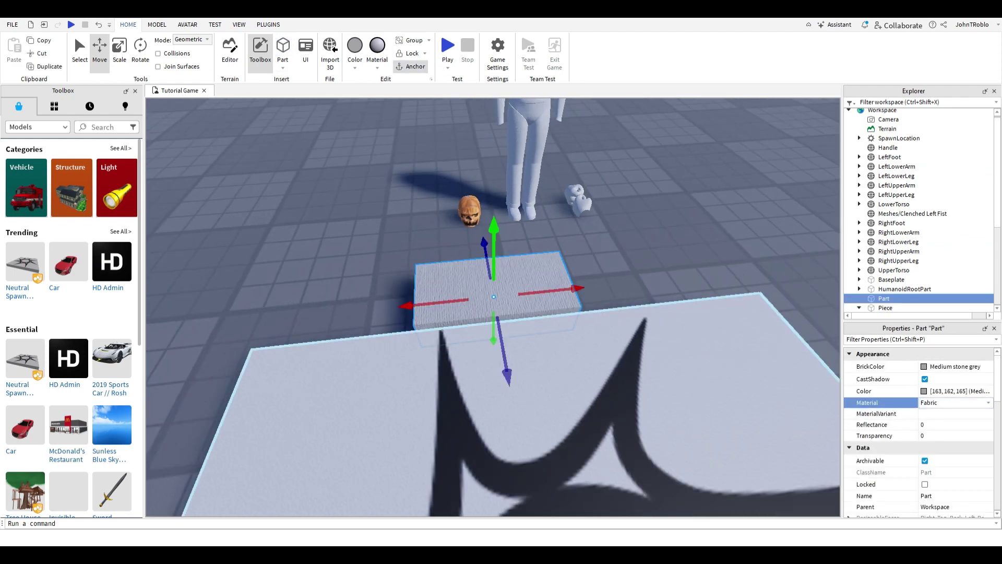
{"action": "scroll", "coordinate": [492, 307], "scroll_direction": "down", "scroll_amount": 5}
{"action": "scroll", "coordinate": [493, 306], "scroll_direction": "up", "scroll_amount": 5}
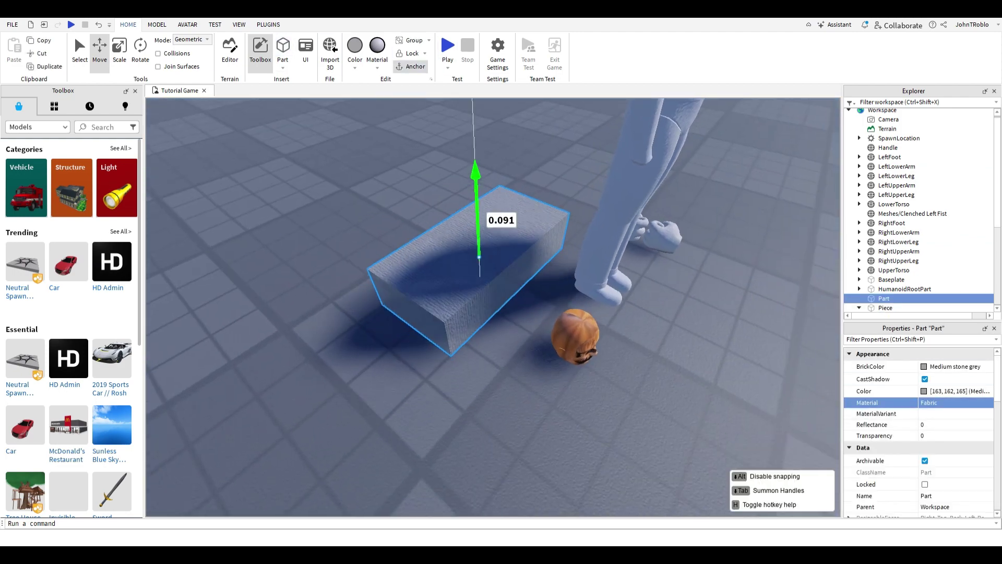
Scale the Fabric part into a wide, thin seat plate and insert a second Part.
{"action": "key", "text": "ctrl+3"}
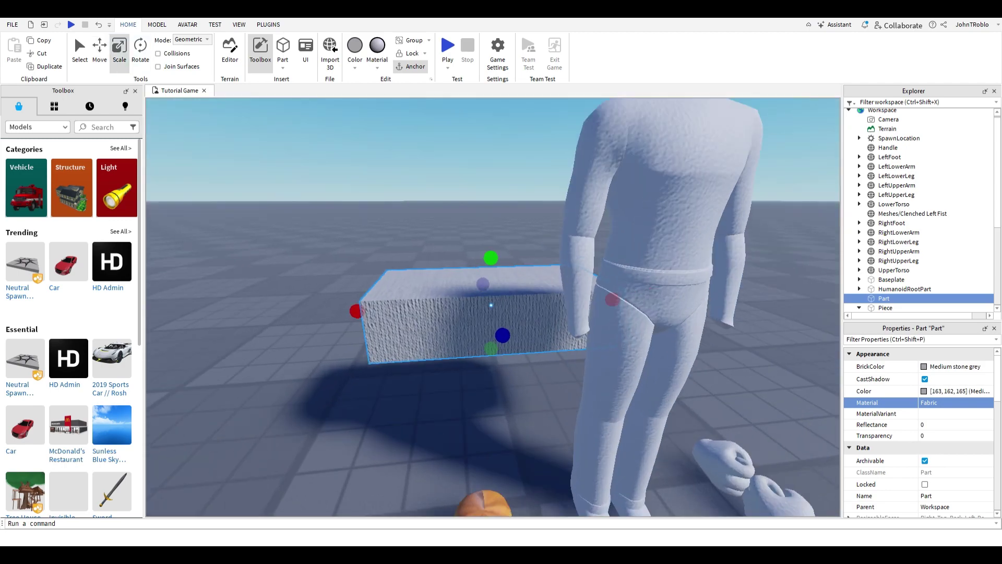
{"action": "left_click_drag", "start_coordinate": [510, 257], "coordinate": [510, 277]}
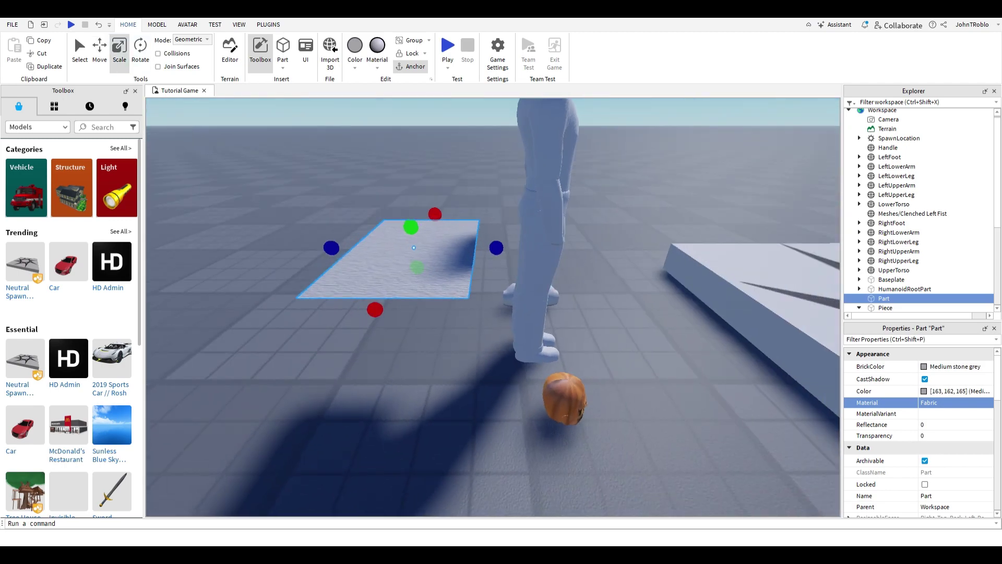
{"action": "left_click_drag", "start_coordinate": [410, 227], "coordinate": [412, 245]}
{"action": "left_click_drag", "start_coordinate": [497, 247], "coordinate": [521, 253]}
{"action": "scroll", "coordinate": [608, 219], "scroll_direction": "up", "scroll_amount": 5}
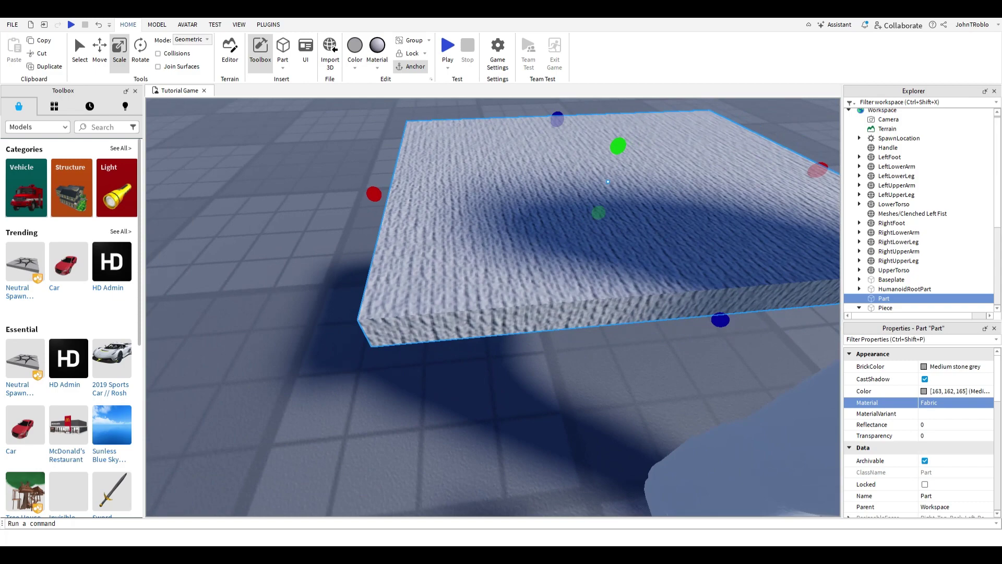
{"action": "scroll", "coordinate": [608, 181], "scroll_direction": "down", "scroll_amount": 5}
{"action": "left_click_drag", "start_coordinate": [459, 259], "coordinate": [444, 260]}
{"action": "left_click", "coordinate": [313, 339]}
{"action": "scroll", "coordinate": [522, 282], "scroll_direction": "up", "scroll_amount": 5}
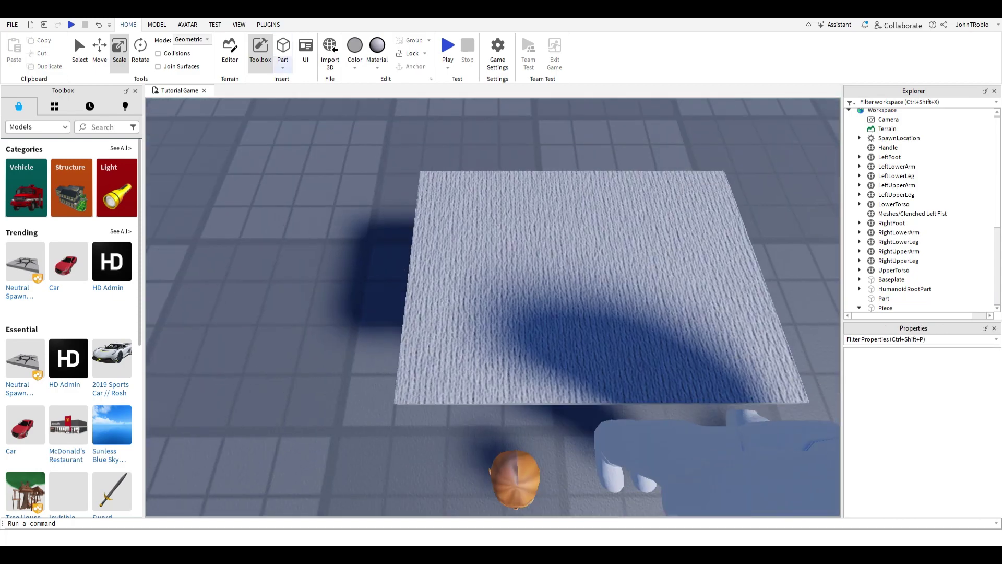
{"action": "left_click", "coordinate": [282, 50]}
Move the second part up over the Fabric seat plate.
{"action": "left_click", "coordinate": [99, 49]}
{"action": "scroll", "coordinate": [494, 282], "scroll_direction": "down", "scroll_amount": 5}
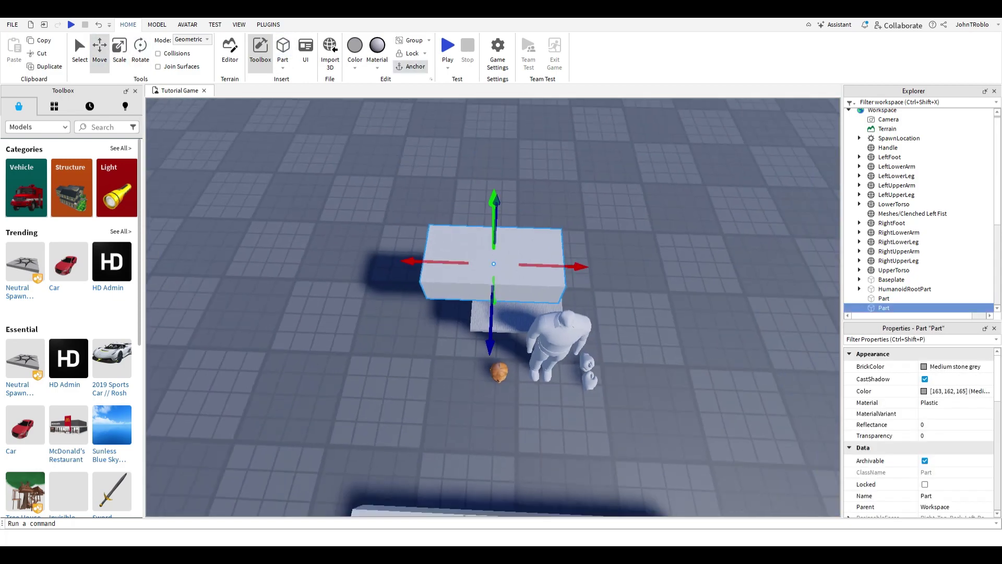
{"action": "left_click_drag", "start_coordinate": [490, 339], "coordinate": [577, 261]}
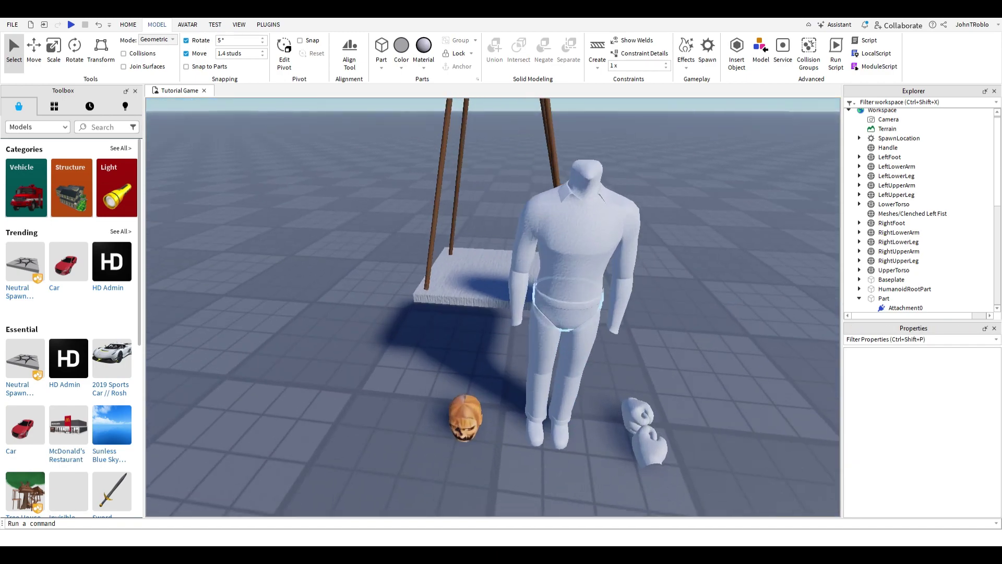
Box-select both legs and feet and move them over to the swing.
{"action": "left_click", "coordinate": [585, 230]}
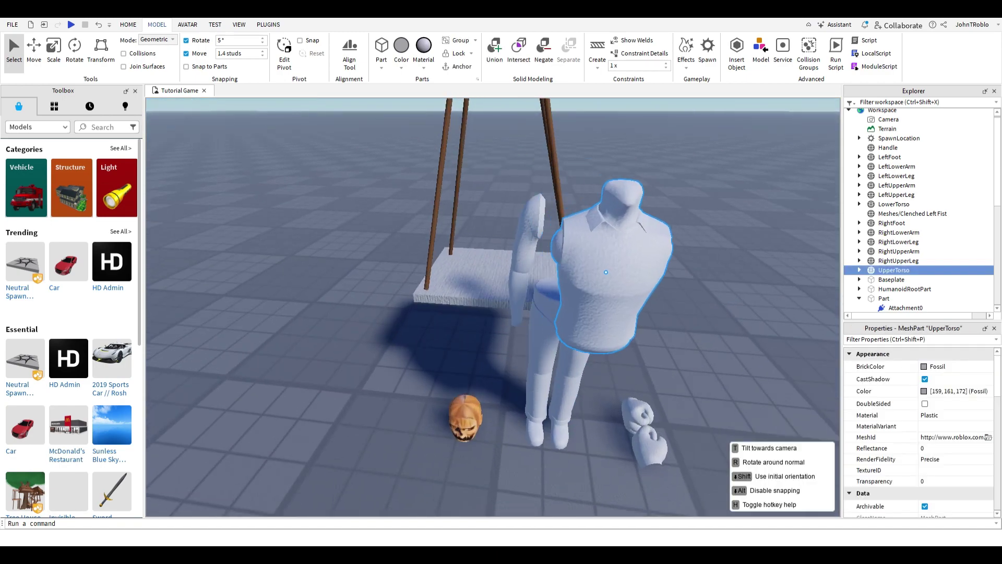
{"action": "key", "text": "f"}
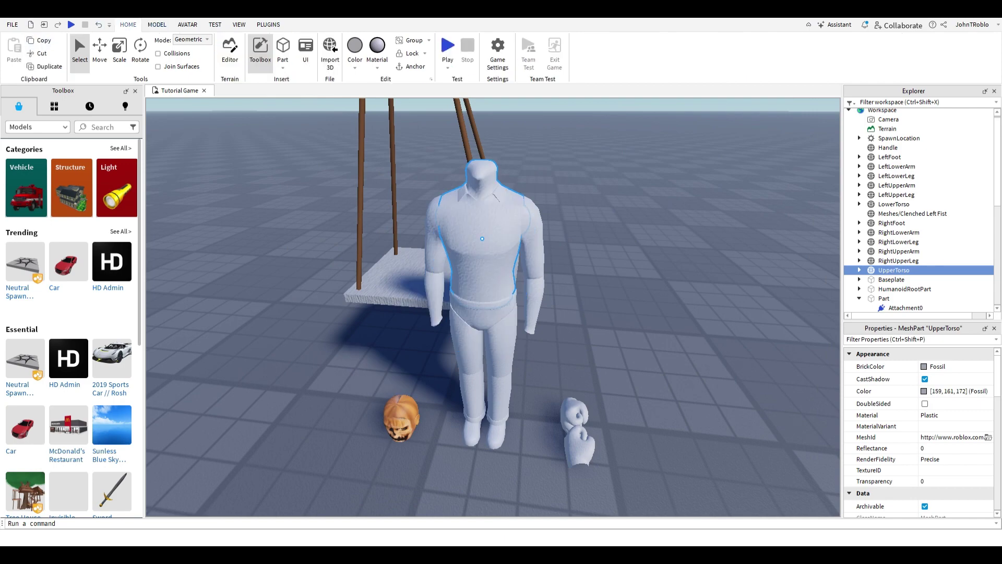
{"action": "left_click_drag", "start_coordinate": [418, 305], "coordinate": [499, 442]}
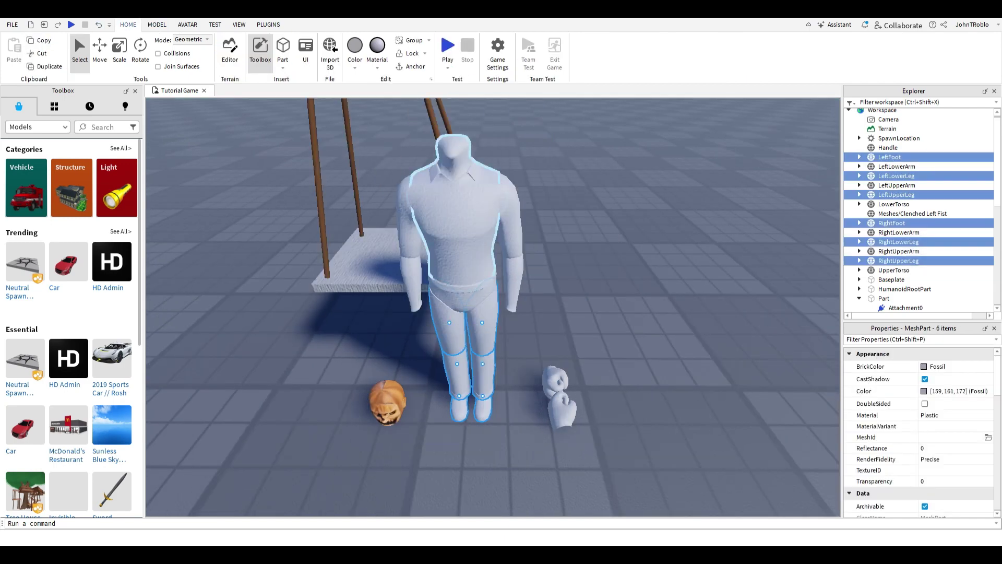
{"action": "left_click_drag", "start_coordinate": [463, 340], "coordinate": [455, 287]}
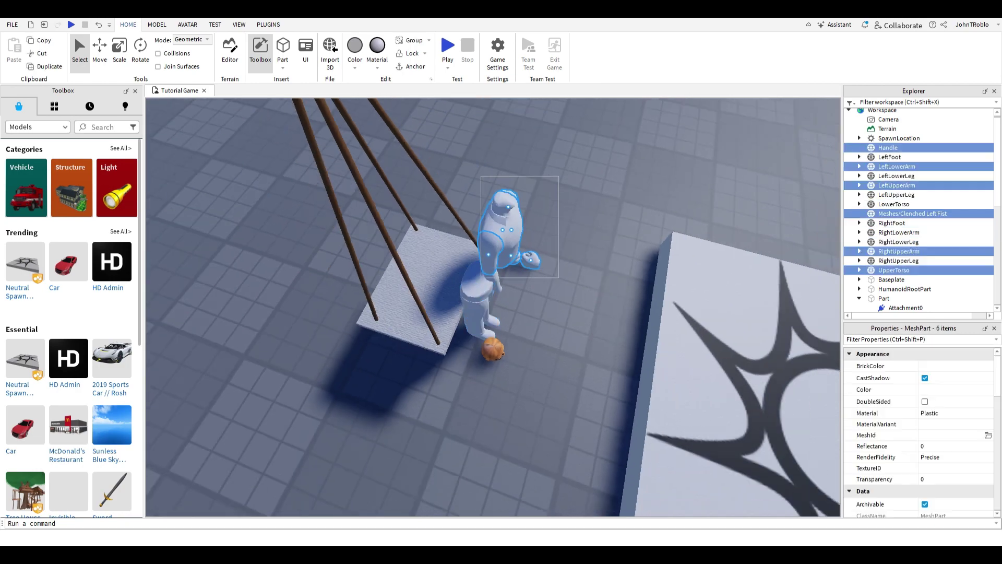
{"action": "key", "text": "f"}
{"action": "scroll", "coordinate": [493, 307], "scroll_direction": "down", "scroll_amount": 5}
{"action": "scroll", "coordinate": [493, 307], "scroll_direction": "up", "scroll_amount": 5}
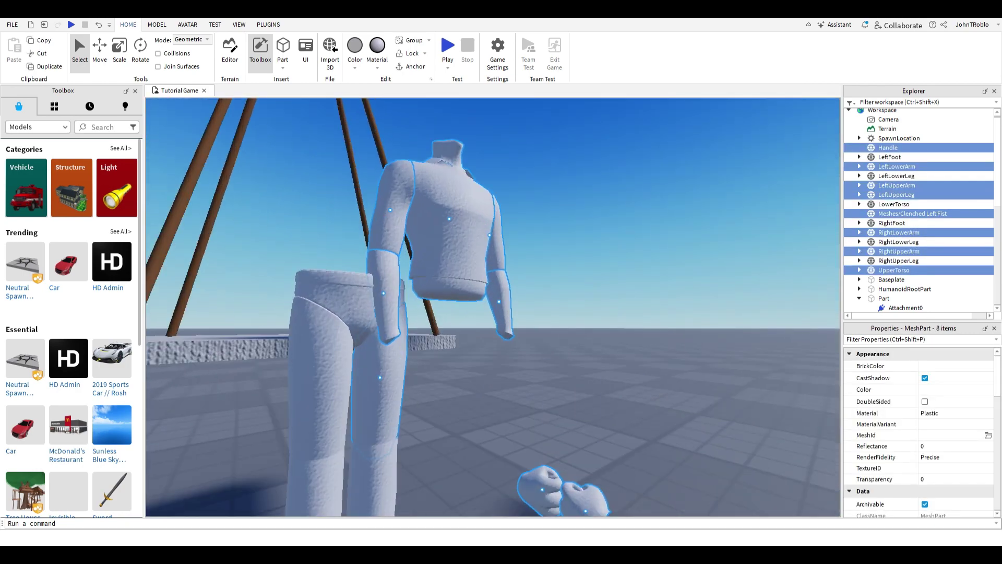
{"action": "left_click", "coordinate": [912, 213], "text": "ctrl"}
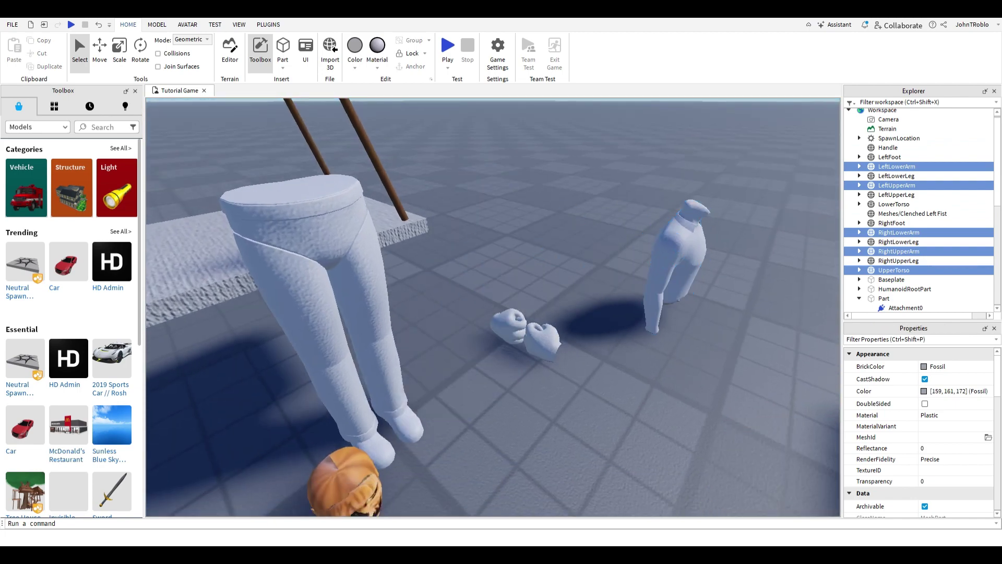
{"action": "key", "text": "Escape"}
Move the LowerTorso onto the swing seat.
{"action": "left_click", "coordinate": [496, 323]}
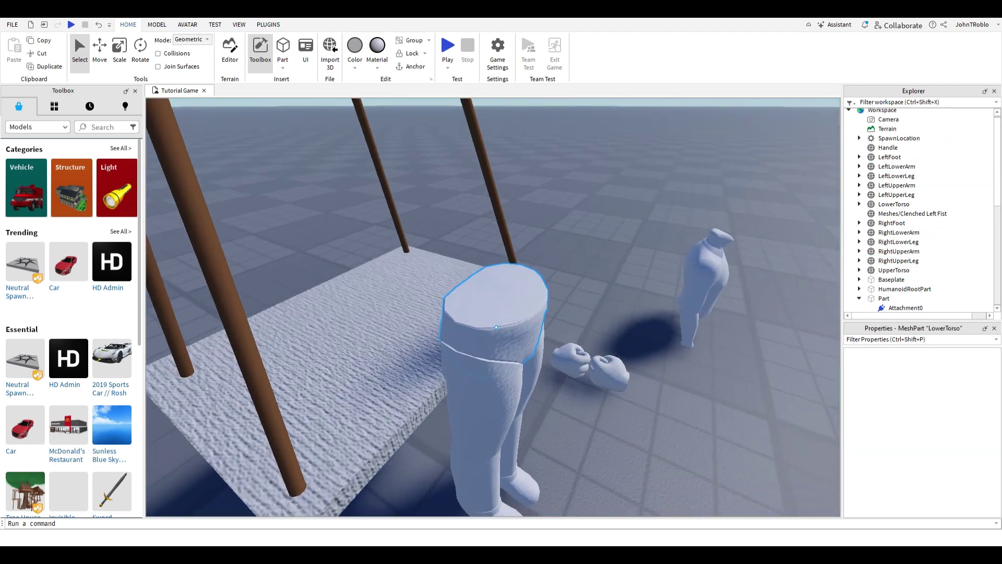
{"action": "key", "text": "f"}
{"action": "key", "text": "ctrl+2"}
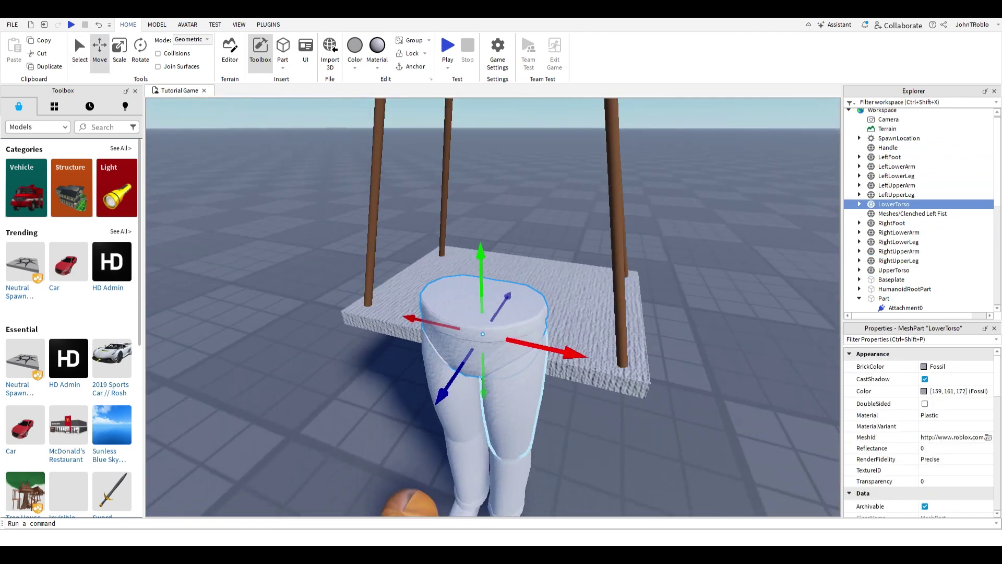
{"action": "left_click_drag", "start_coordinate": [438, 335], "coordinate": [543, 417]}
{"action": "scroll", "coordinate": [543, 417], "scroll_direction": "up", "scroll_amount": 5}
{"action": "right_click_drag", "start_coordinate": [543, 418], "coordinate": [543, 417]}
{"action": "scroll", "coordinate": [543, 418], "scroll_direction": "down", "scroll_amount": 5}
Move the pumpkin head aside and rotate both upper legs forward to lie flat.
{"action": "left_click", "coordinate": [516, 343]}
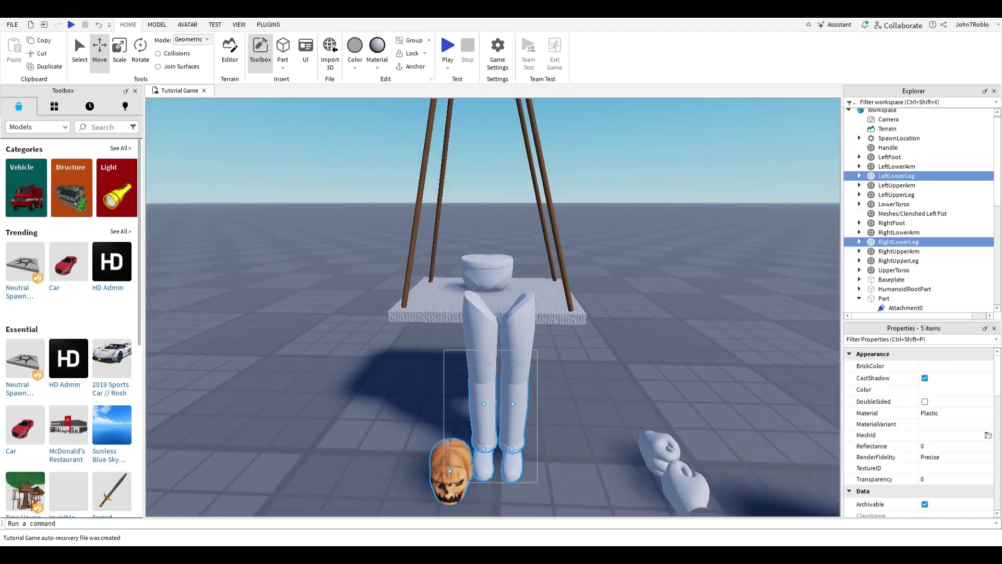
{"action": "left_click_drag", "start_coordinate": [450, 470], "coordinate": [290, 425]}
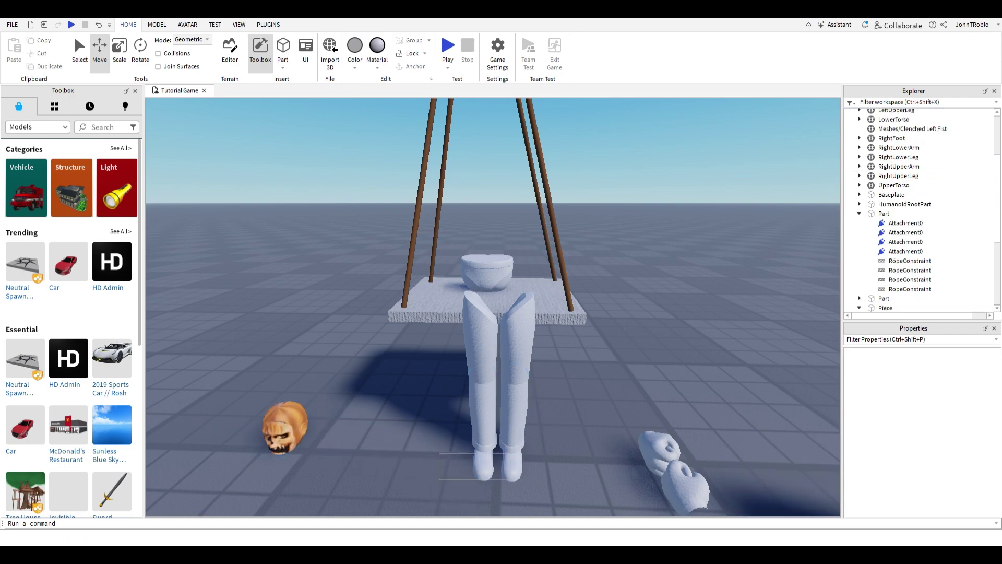
{"action": "left_click", "coordinate": [516, 343]}
{"action": "left_click", "coordinate": [481, 342], "text": "ctrl"}
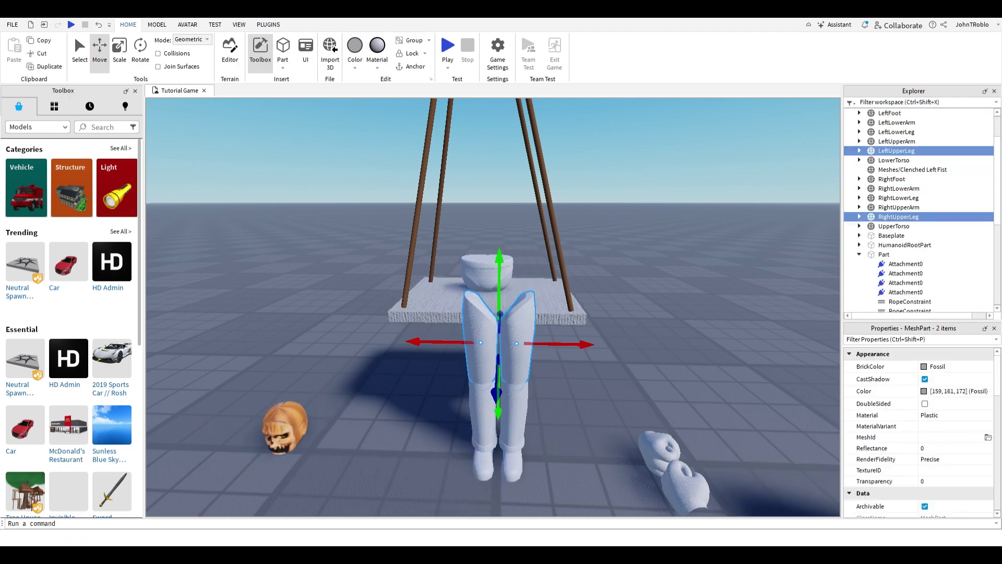
{"action": "key", "text": "ctrl+4"}
{"action": "key", "text": "f"}
{"action": "left_click_drag", "start_coordinate": [502, 335], "coordinate": [464, 396]}
Place both thighs on the seat against the lower torso, spreading one slightly apart.
{"action": "key", "text": "ctrl+2"}
{"action": "key", "text": "f"}
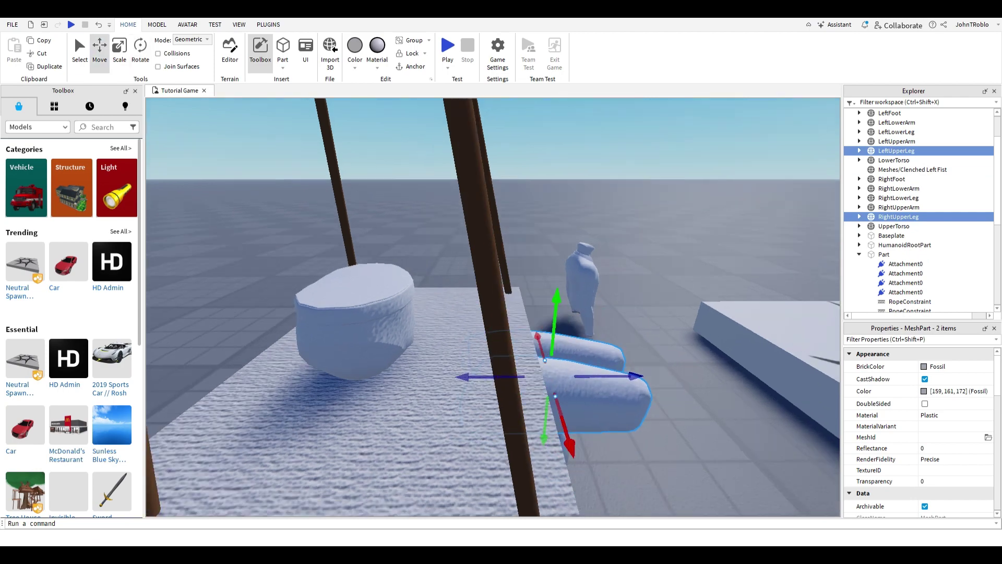
{"action": "left_click_drag", "start_coordinate": [561, 292], "coordinate": [563, 253]}
{"action": "left_click_drag", "start_coordinate": [496, 326], "coordinate": [454, 332]}
{"action": "right_click_drag", "start_coordinate": [494, 308], "coordinate": [574, 308]}
{"action": "left_click_drag", "start_coordinate": [578, 369], "coordinate": [491, 344]}
{"action": "left_click", "coordinate": [621, 407]}
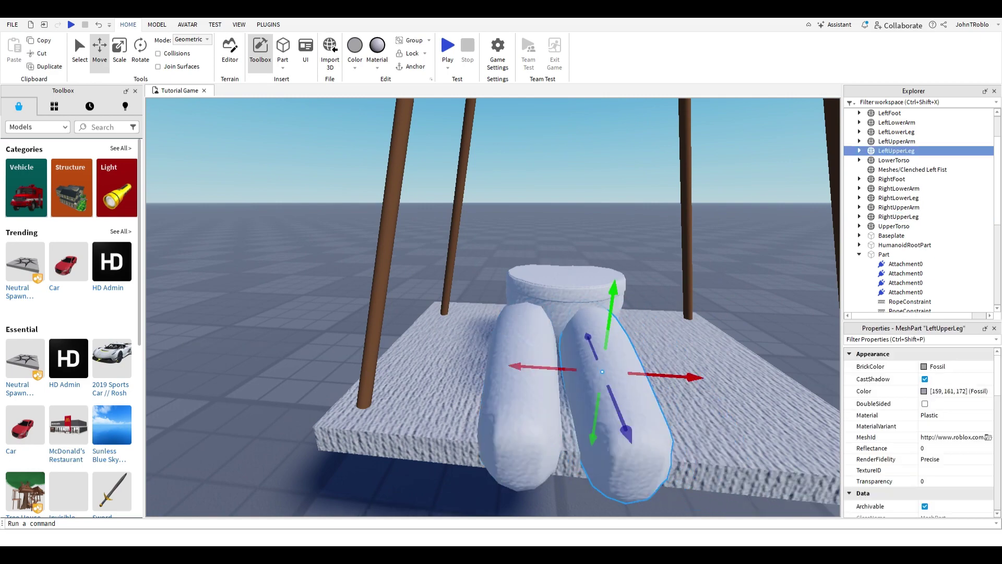
{"action": "left_click_drag", "start_coordinate": [673, 375], "coordinate": [699, 376]}
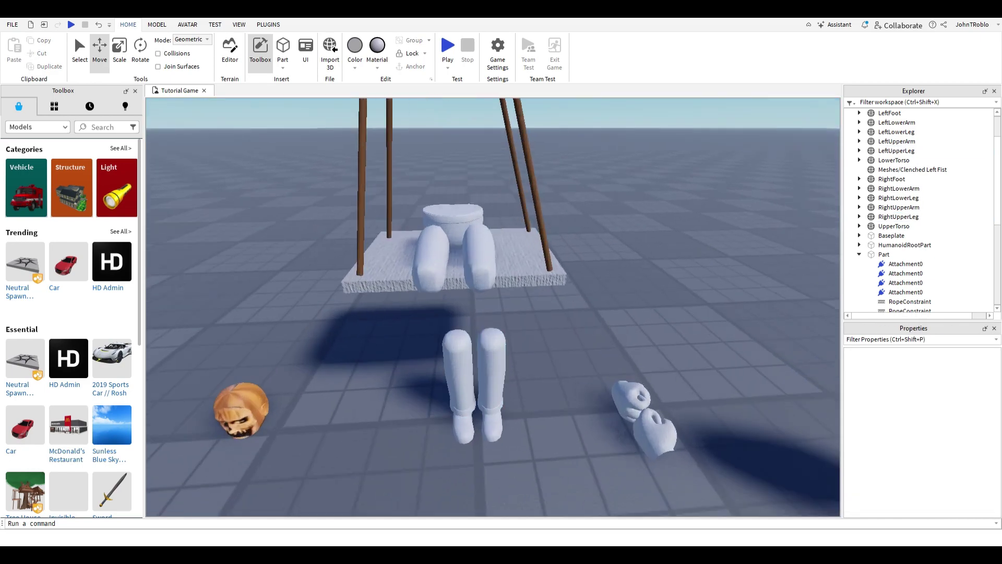
Move the right lower leg and foot up under the knee.
{"action": "left_click_drag", "start_coordinate": [529, 480], "coordinate": [529, 480]}
{"action": "left_click_drag", "start_coordinate": [490, 308], "coordinate": [491, 254]}
{"action": "left_click_drag", "start_coordinate": [522, 327], "coordinate": [516, 329]}
{"action": "left_click_drag", "start_coordinate": [487, 389], "coordinate": [389, 426]}
{"action": "left_click_drag", "start_coordinate": [418, 293], "coordinate": [420, 284]}
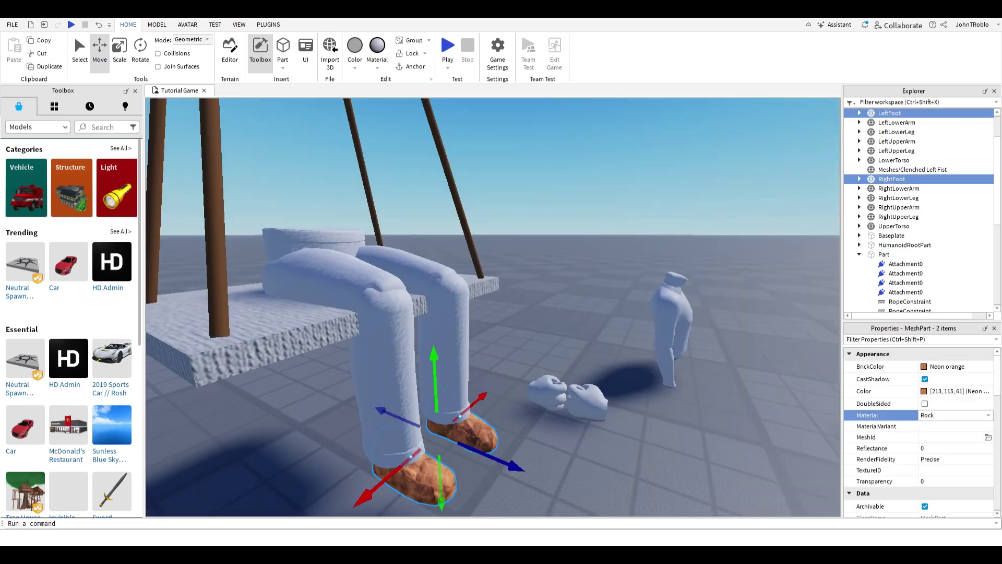
Select both fists.
{"action": "left_click", "coordinate": [574, 400]}
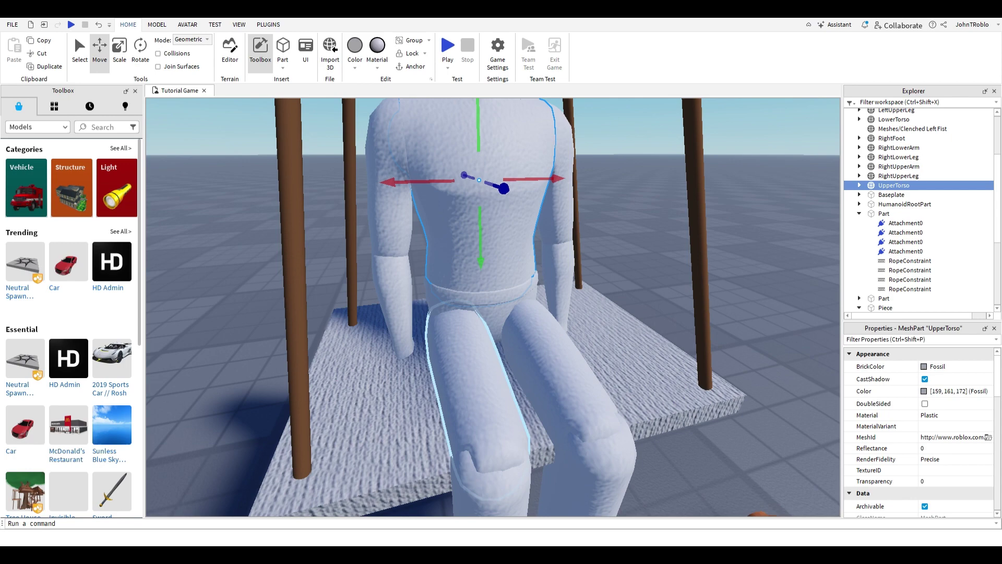
Select the feet, lower legs and LowerTorso, then undo the last leg move.
{"action": "left_click", "coordinate": [469, 375]}
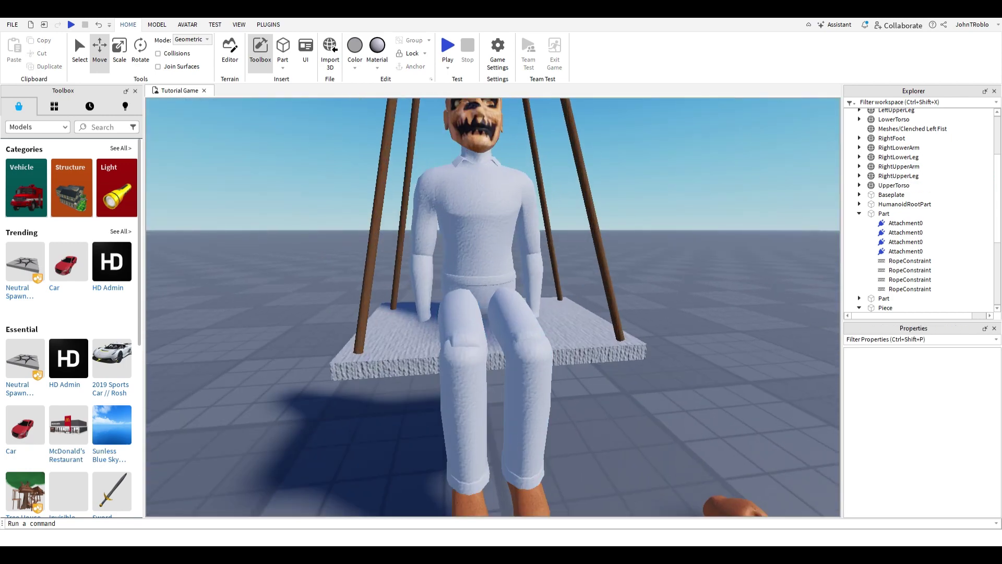
{"action": "left_click_drag", "start_coordinate": [374, 427], "coordinate": [575, 505]}
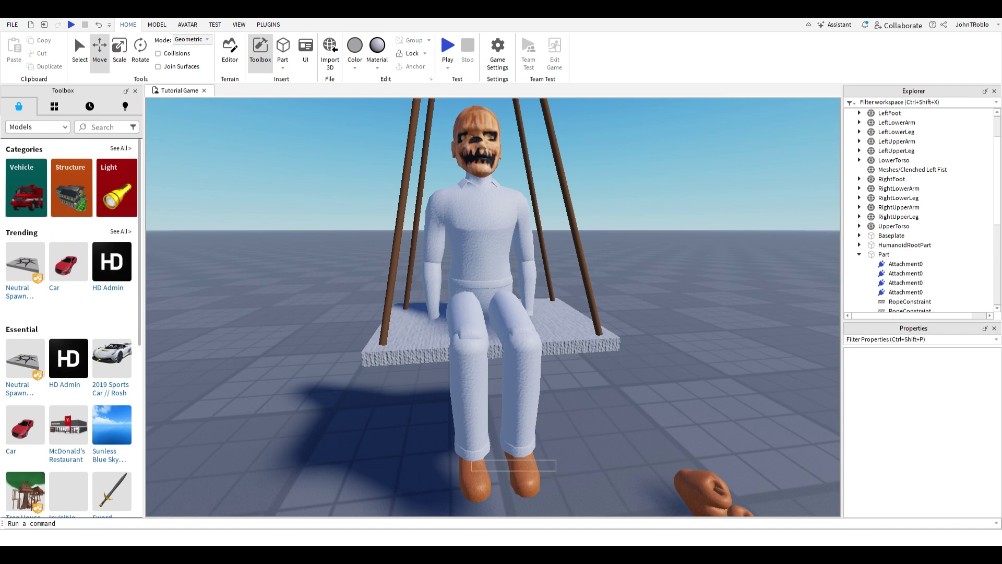
{"action": "left_click_drag", "start_coordinate": [415, 365], "coordinate": [527, 496]}
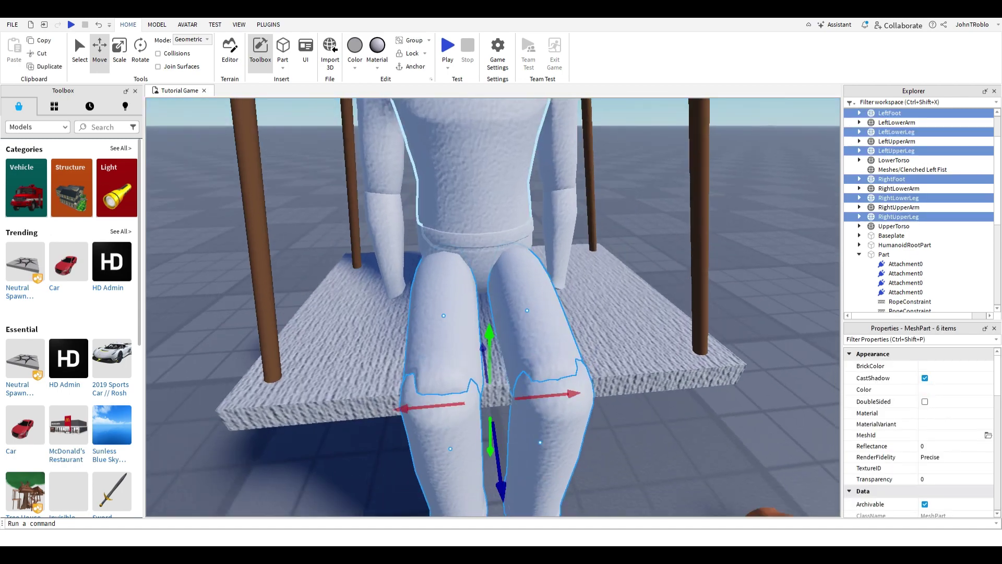
{"action": "left_click", "coordinate": [476, 237], "text": "ctrl"}
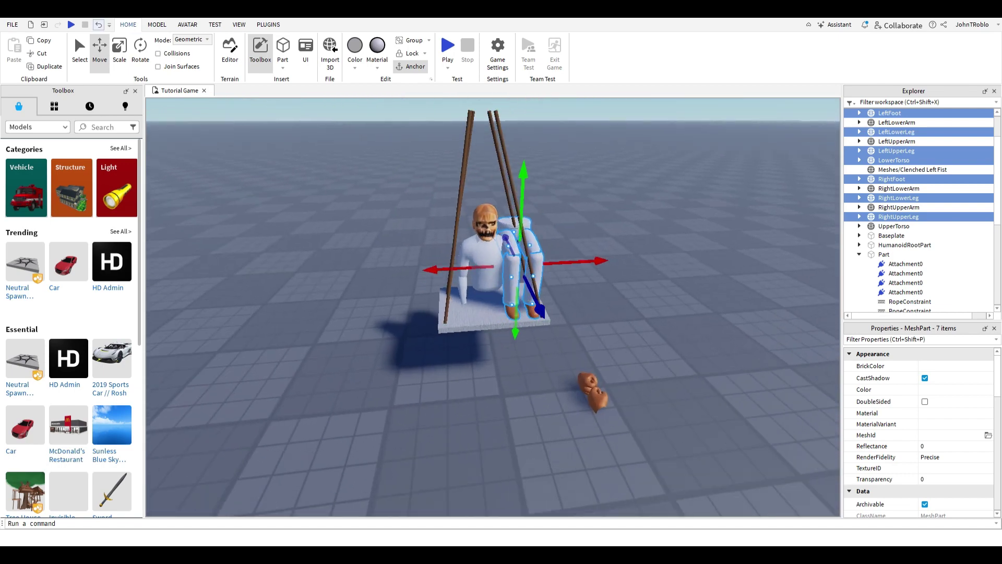
{"action": "key", "text": "ctrl+z"}
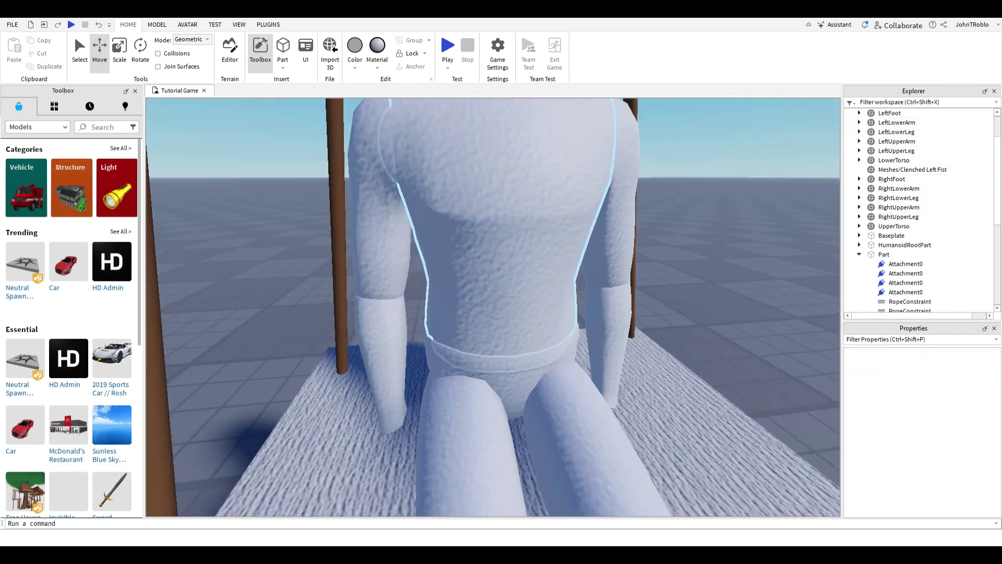
Rotate the right upper arm up slightly and nudge the left upper arm.
{"action": "left_click", "coordinate": [380, 206]}
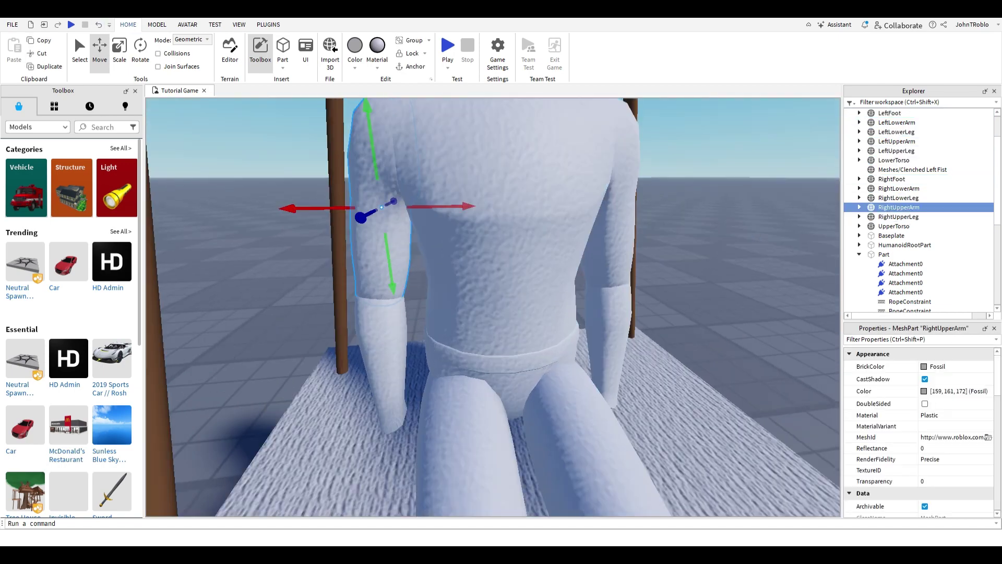
{"action": "key", "text": "ctrl+4"}
{"action": "left_click_drag", "start_coordinate": [453, 208], "coordinate": [473, 348]}
{"action": "left_click", "coordinate": [141, 50]}
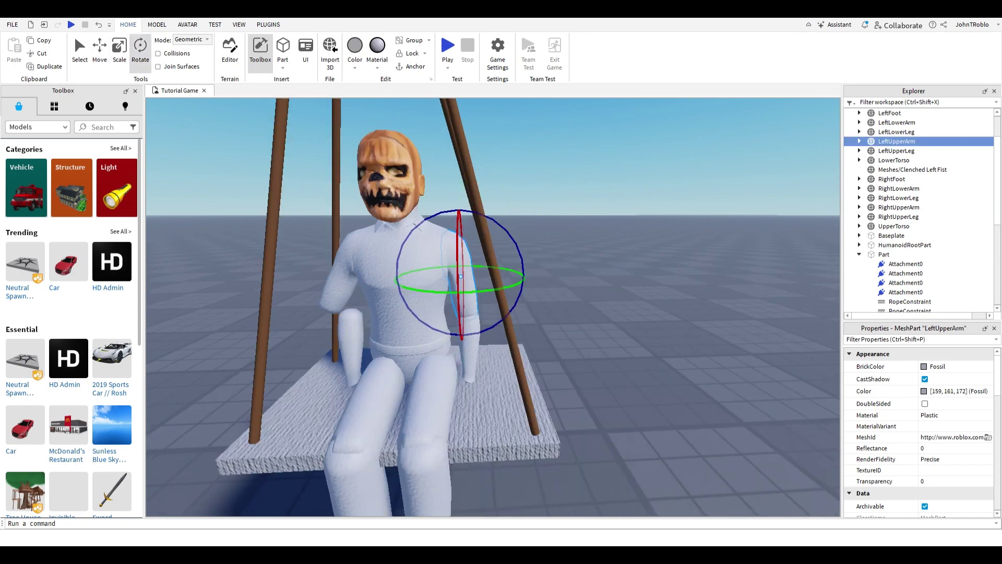
{"action": "left_click_drag", "start_coordinate": [517, 275], "coordinate": [522, 275]}
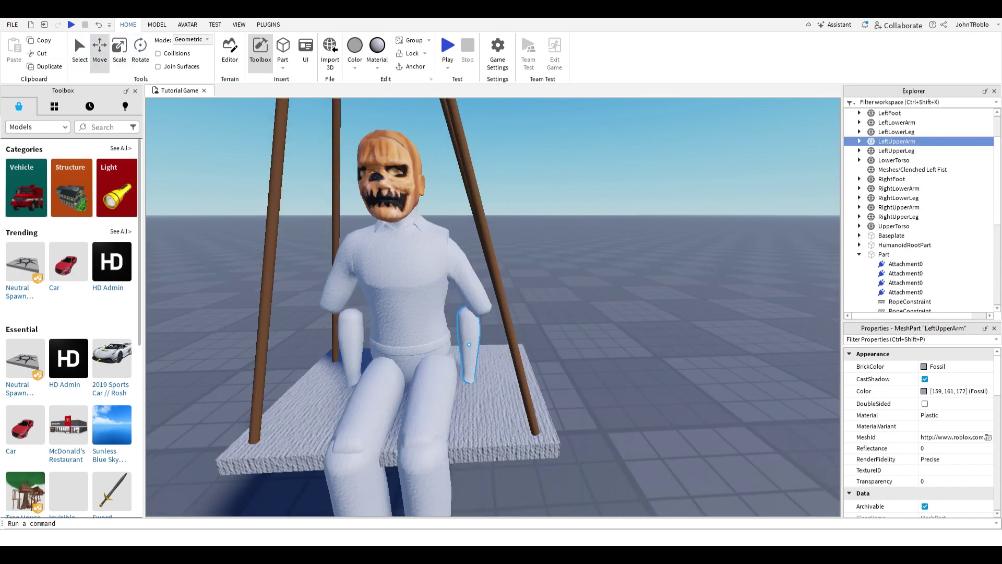
Rotate the left forearm up toward the swing rope.
{"action": "left_click", "coordinate": [472, 345]}
{"action": "key", "text": "ctrl+4"}
{"action": "key", "text": "f"}
{"action": "left_click_drag", "start_coordinate": [377, 317], "coordinate": [368, 305]}
{"action": "right_click_drag", "start_coordinate": [469, 313], "coordinate": [527, 314]}
{"action": "left_click_drag", "start_coordinate": [519, 282], "coordinate": [519, 280]}
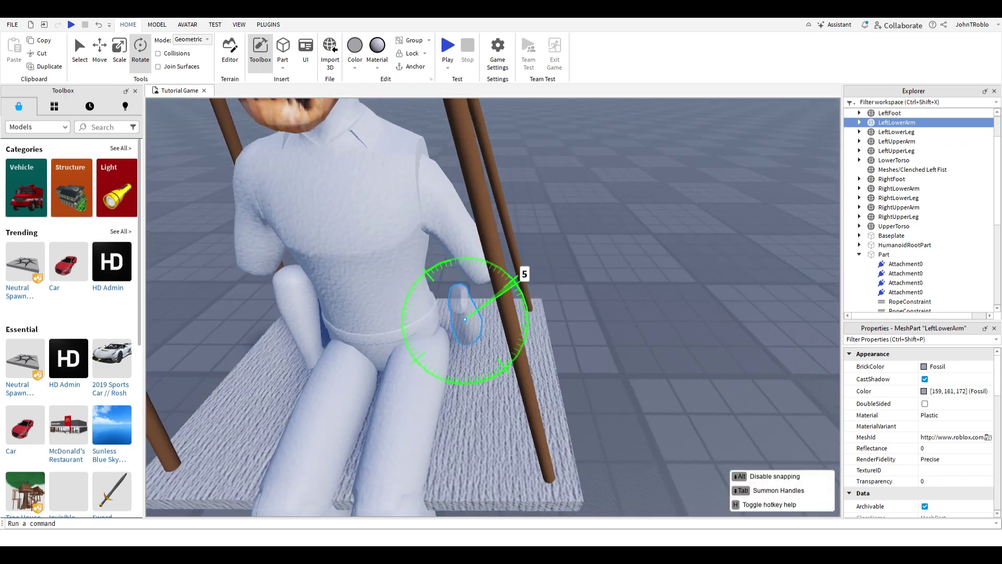
Move the left forearm sideways and up so it meets the rope.
{"action": "key", "text": "ctrl+2"}
{"action": "left_click_drag", "start_coordinate": [537, 319], "coordinate": [574, 318]}
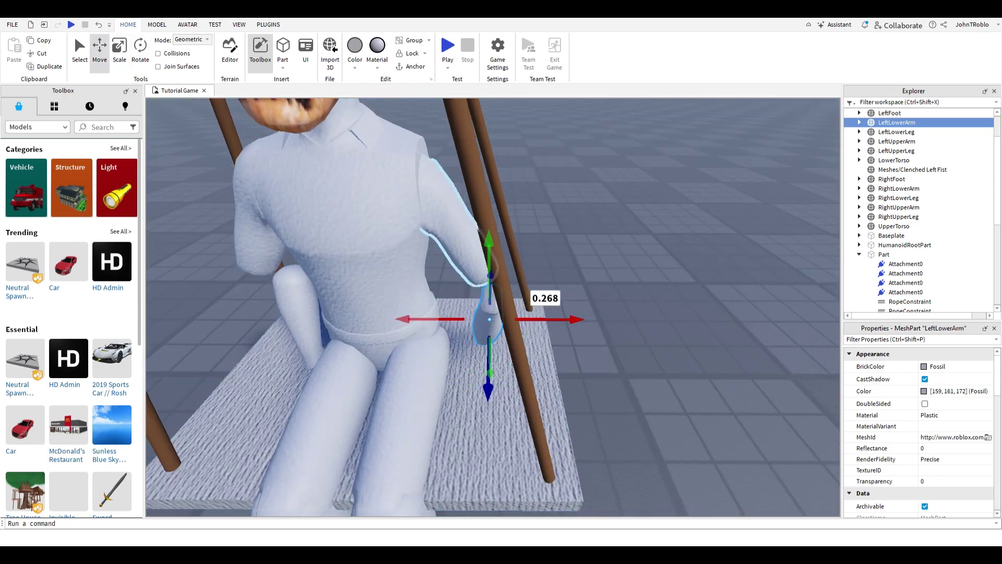
{"action": "left_click_drag", "start_coordinate": [489, 285], "coordinate": [489, 261]}
{"action": "right_click_drag", "start_coordinate": [470, 313], "coordinate": [548, 235]}
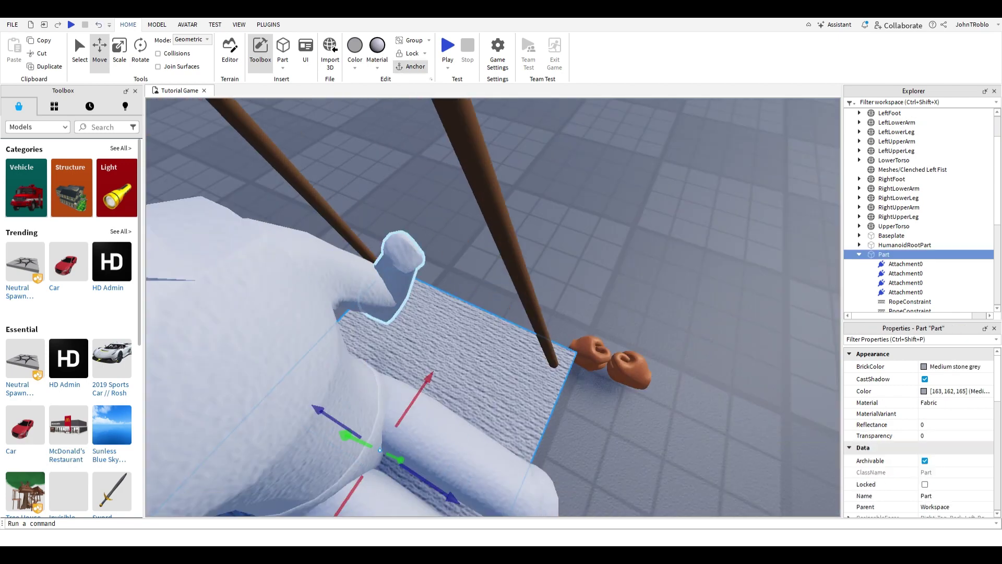
{"action": "left_click_drag", "start_coordinate": [386, 269], "coordinate": [416, 286]}
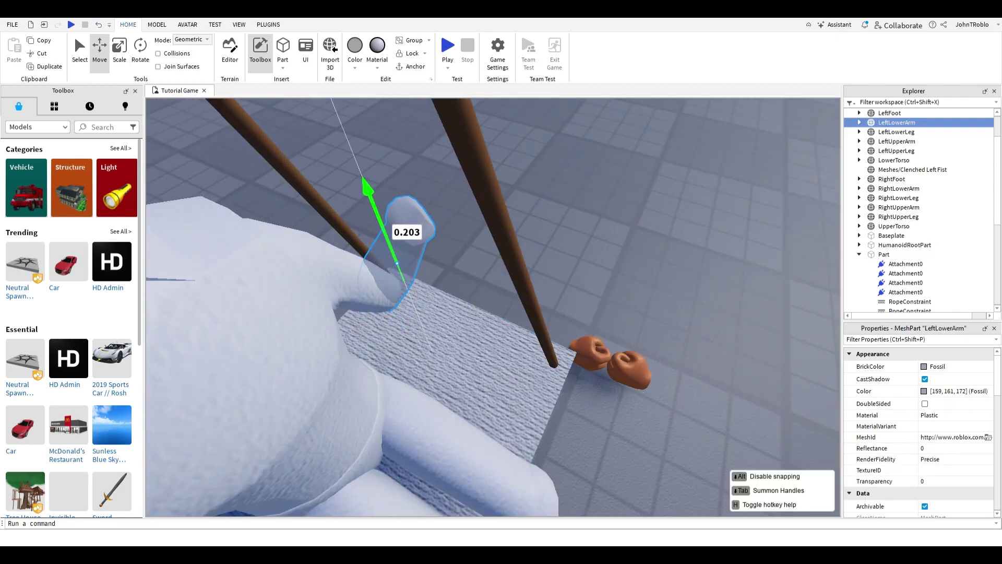
{"action": "right_click_drag", "start_coordinate": [470, 313], "coordinate": [543, 298]}
{"action": "scroll", "coordinate": [522, 313], "scroll_direction": "up", "scroll_amount": 10}
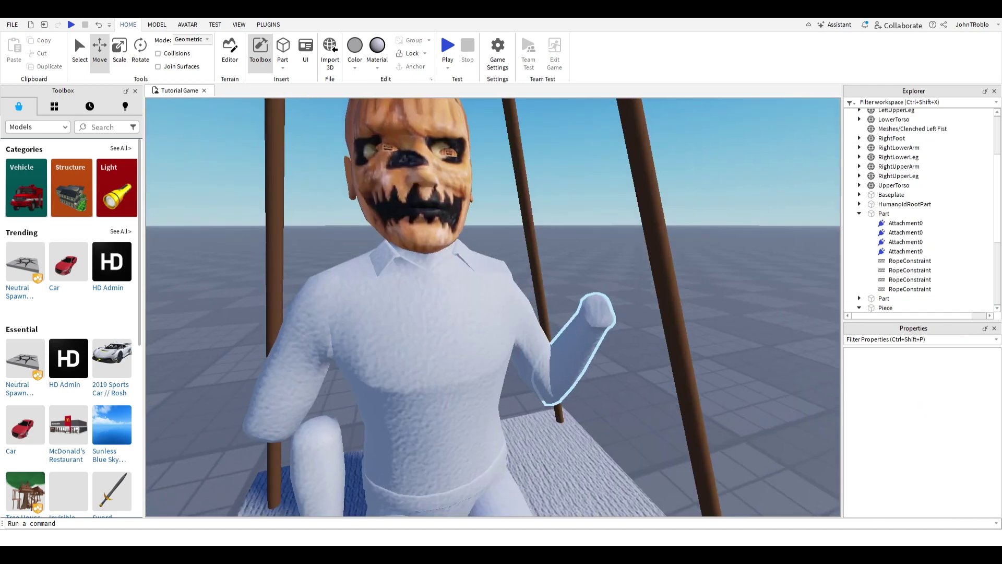
Rotate the left forearm further toward its rope.
{"action": "left_click", "coordinate": [579, 345]}
{"action": "left_click", "coordinate": [524, 361], "text": "ctrl"}
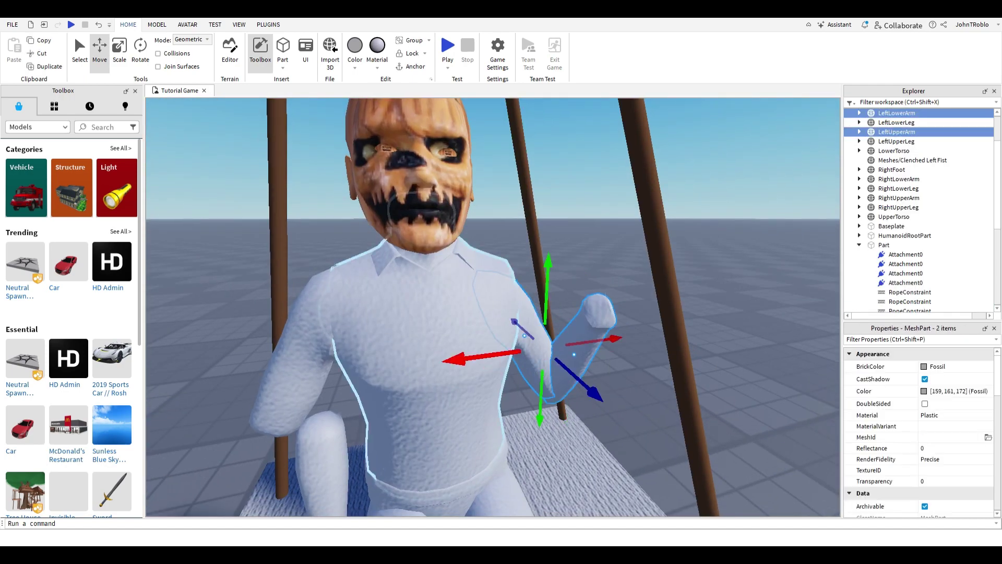
{"action": "key", "text": "ctrl+2"}
{"action": "key", "text": "ctrl+2"}
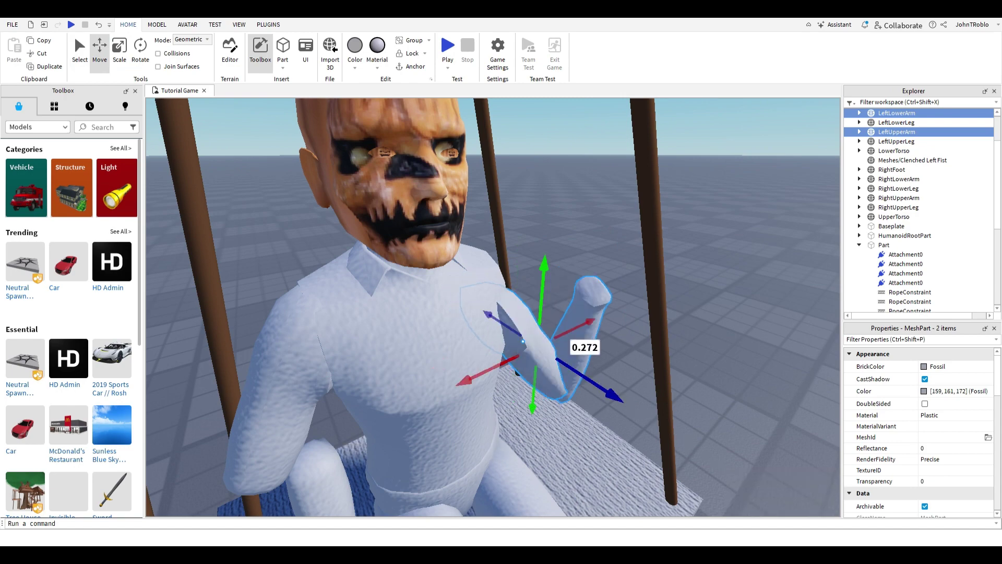
{"action": "left_click", "coordinate": [564, 277]}
{"action": "key", "text": "ctrl+4"}
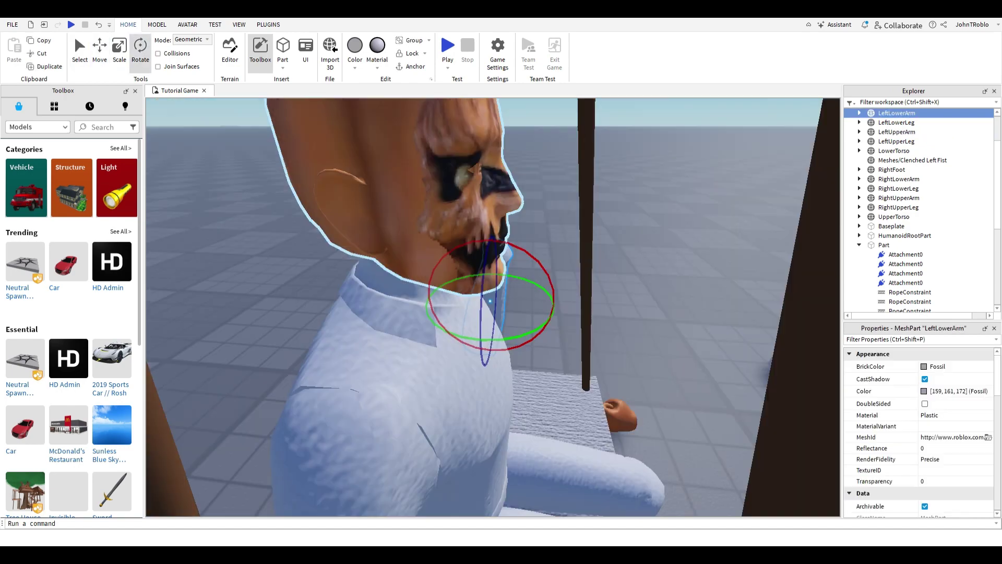
{"action": "right_click_drag", "start_coordinate": [493, 308], "coordinate": [545, 308]}
{"action": "key", "text": "ctrl+2"}
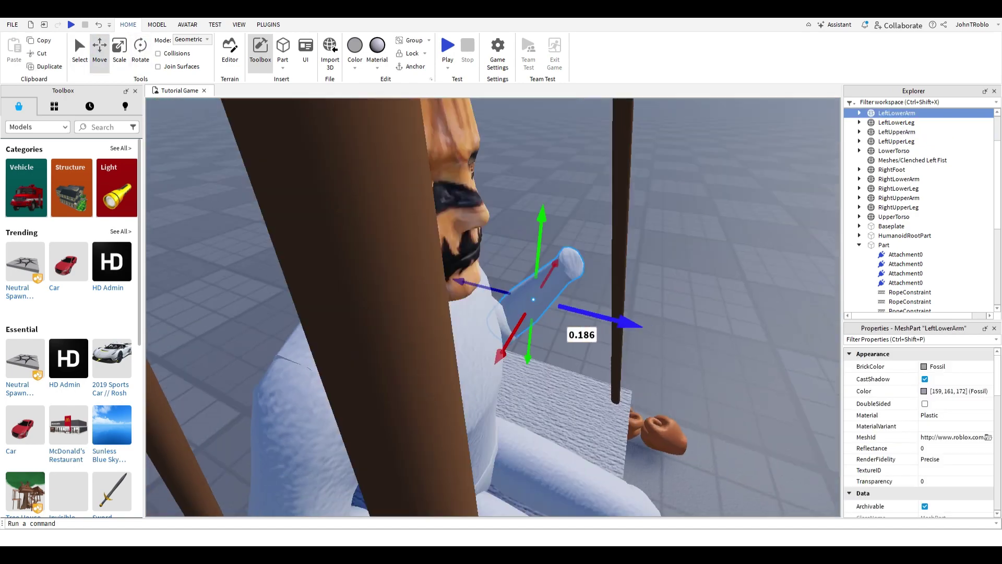
{"action": "scroll", "coordinate": [493, 307], "scroll_direction": "down", "scroll_amount": 5}
{"action": "scroll", "coordinate": [493, 307], "scroll_direction": "up", "scroll_amount": 5}
{"action": "right_click_drag", "start_coordinate": [493, 307], "coordinate": [545, 307]}
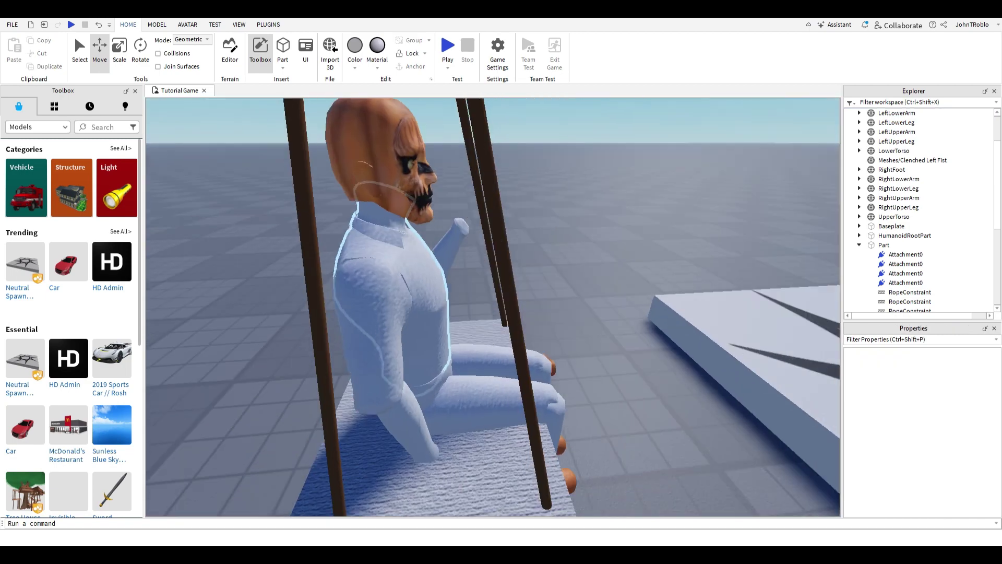
Swing the right upper arm forward and nudge it into place.
{"action": "left_click", "coordinate": [368, 334]}
{"action": "key", "text": "ctrl+4"}
{"action": "left_click_drag", "start_coordinate": [365, 274], "coordinate": [399, 269]}
{"action": "key", "text": "ctrl+2"}
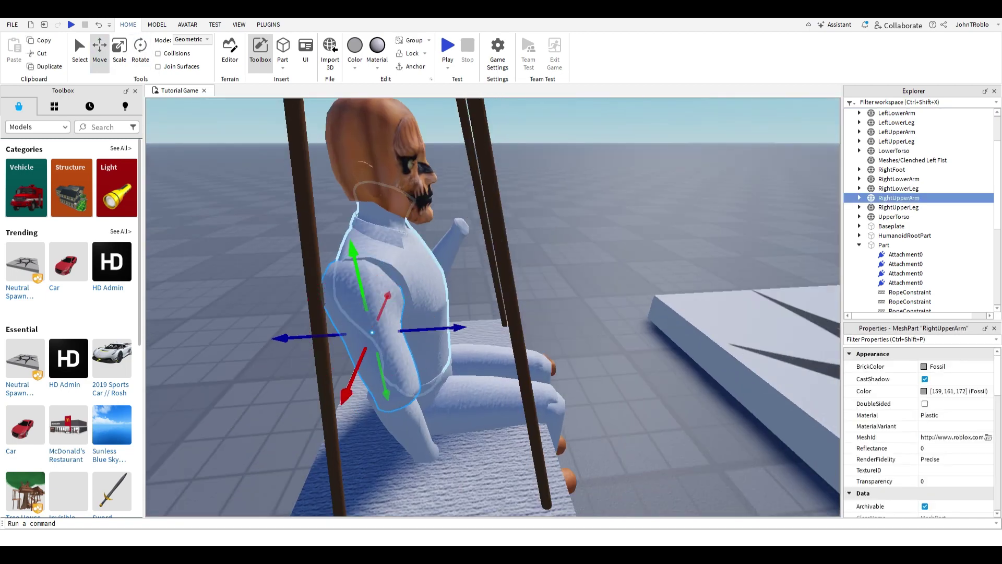
{"action": "left_click_drag", "start_coordinate": [360, 334], "coordinate": [402, 302]}
Rotate the right forearm 160 degrees, then tilt it another 20 degrees.
{"action": "left_click", "coordinate": [381, 449]}
{"action": "right_click_drag", "start_coordinate": [493, 307], "coordinate": [545, 307]}
{"action": "key", "text": "ctrl+4"}
{"action": "left_click_drag", "start_coordinate": [420, 384], "coordinate": [426, 389]}
{"action": "scroll", "coordinate": [493, 307], "scroll_direction": "up", "scroll_amount": 3}
{"action": "left_click_drag", "start_coordinate": [543, 413], "coordinate": [548, 443]}
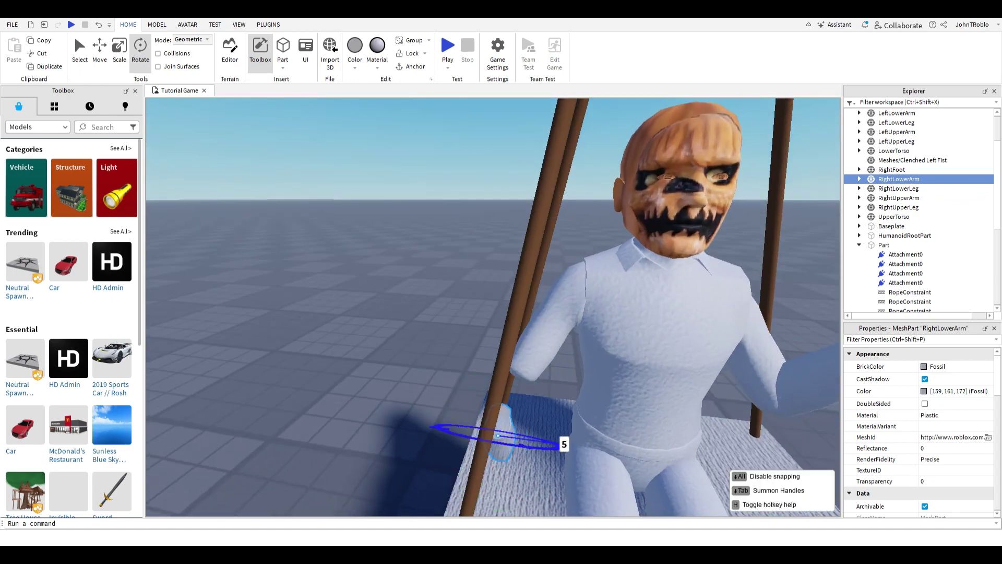
Raise the right forearm by 0.9 and shift it sideways against the other rope.
{"action": "key", "text": "ctrl+2"}
{"action": "scroll", "coordinate": [493, 307], "scroll_direction": "up", "scroll_amount": 3}
{"action": "left_click_drag", "start_coordinate": [552, 336], "coordinate": [552, 321]}
{"action": "right_click_drag", "start_coordinate": [501, 308], "coordinate": [470, 292]}
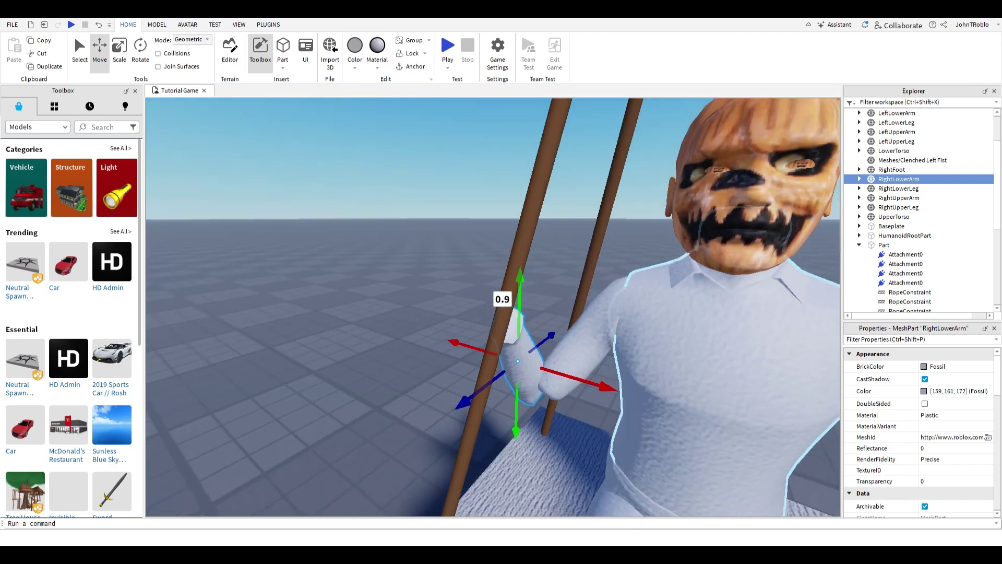
{"action": "right_click_drag", "start_coordinate": [616, 366], "coordinate": [595, 334]}
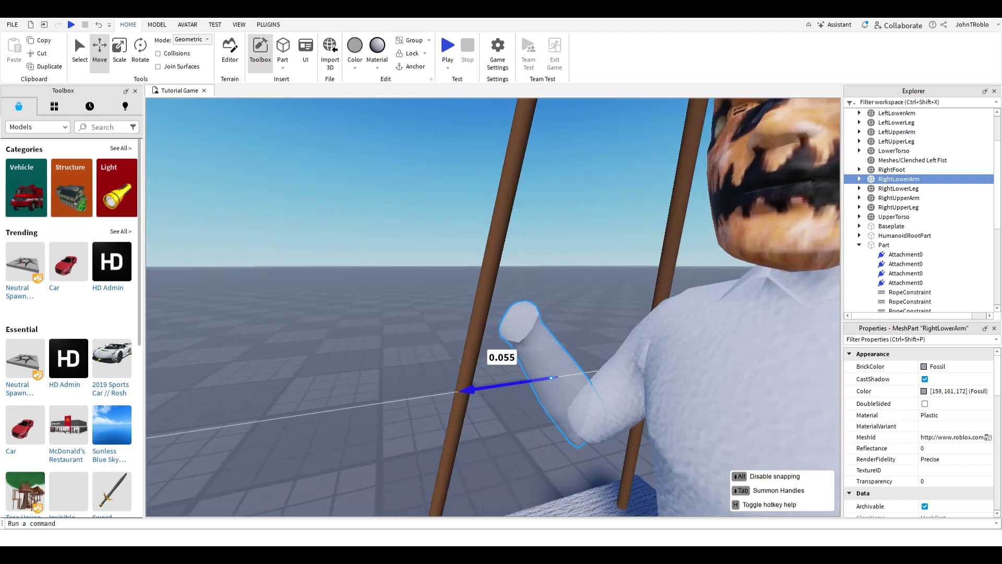
{"action": "right_click_drag", "start_coordinate": [493, 308], "coordinate": [284, 308]}
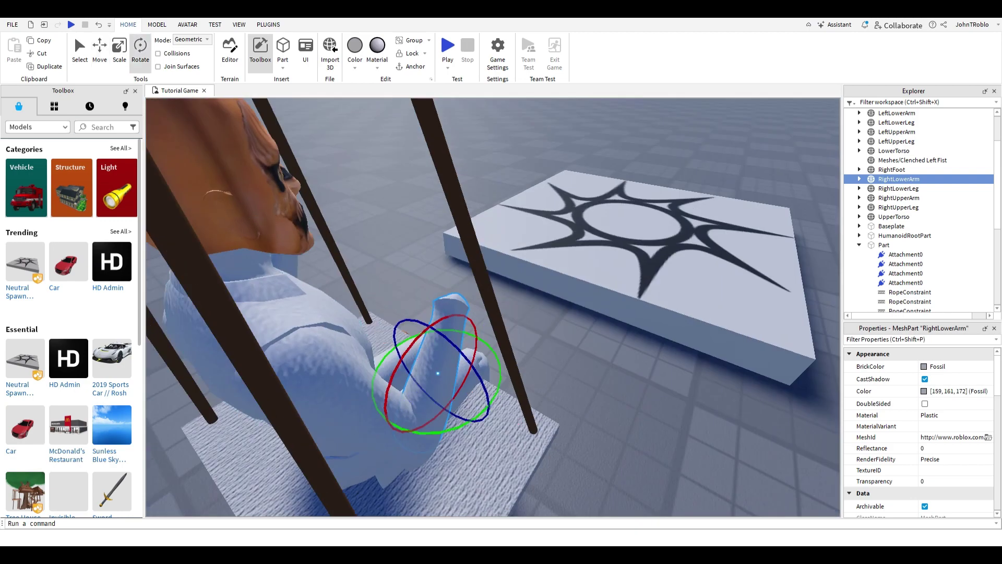
{"action": "right_click_drag", "start_coordinate": [493, 308], "coordinate": [284, 308]}
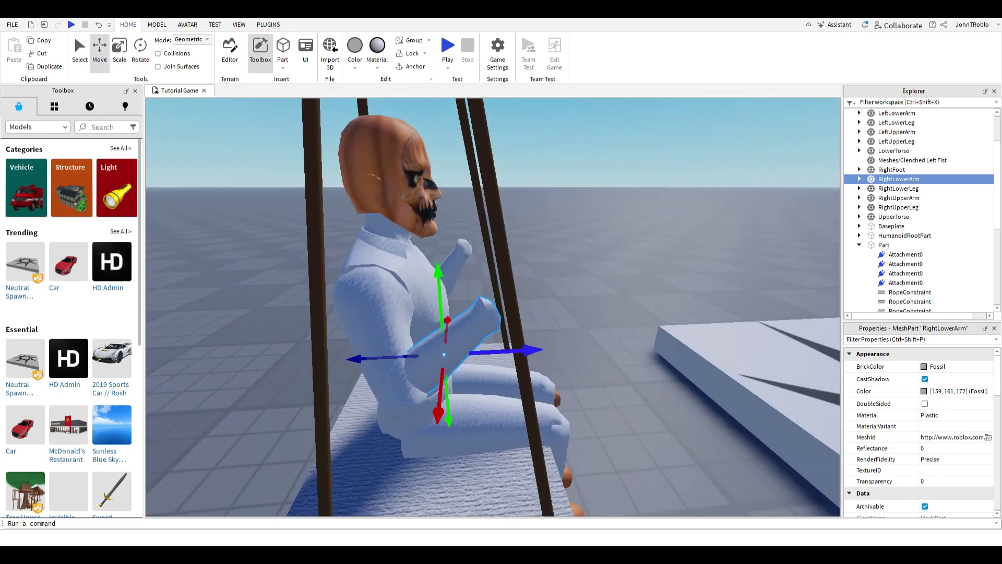
{"action": "right_click_drag", "start_coordinate": [493, 308], "coordinate": [388, 308]}
{"action": "scroll", "coordinate": [493, 308], "scroll_direction": "down", "scroll_amount": 5}
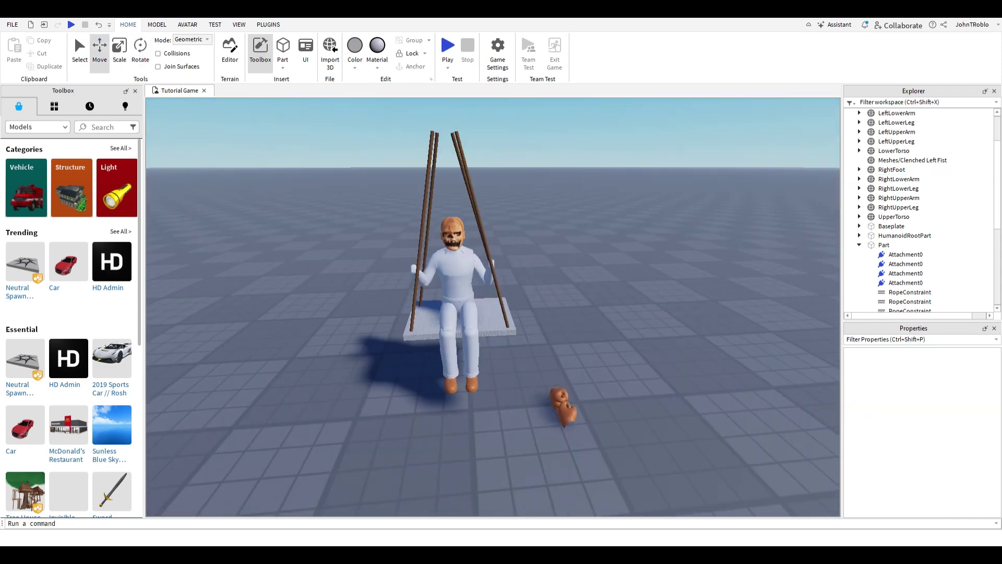
Move the loose Clenched Left Fist up, rotate it about 175 degrees, and shift it toward the rope.
{"action": "left_click", "coordinate": [503, 394]}
{"action": "left_click_drag", "start_coordinate": [504, 392], "coordinate": [571, 420]}
{"action": "key", "text": "f"}
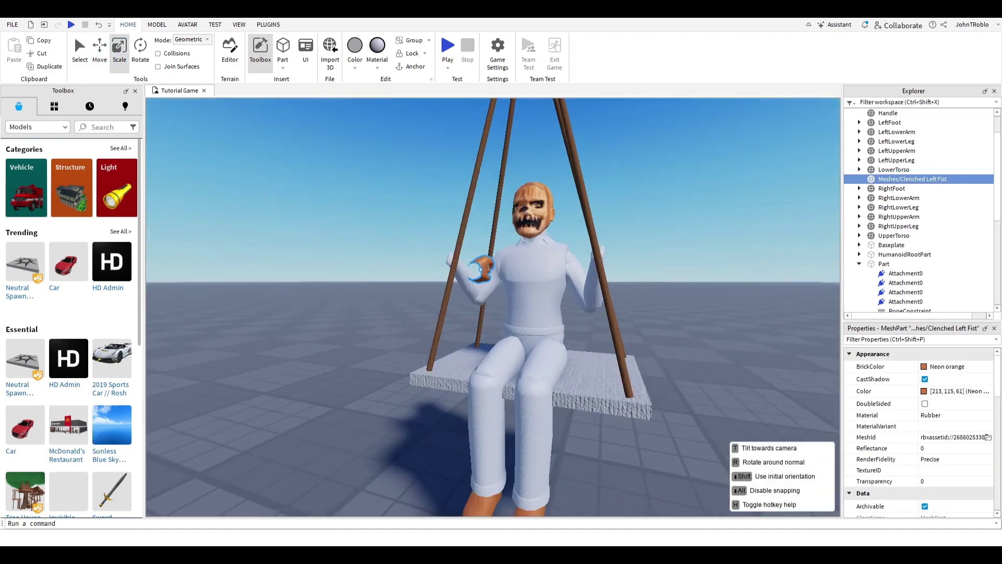
{"action": "scroll", "coordinate": [494, 308], "scroll_direction": "up", "scroll_amount": 5}
{"action": "key", "text": "ctrl+4"}
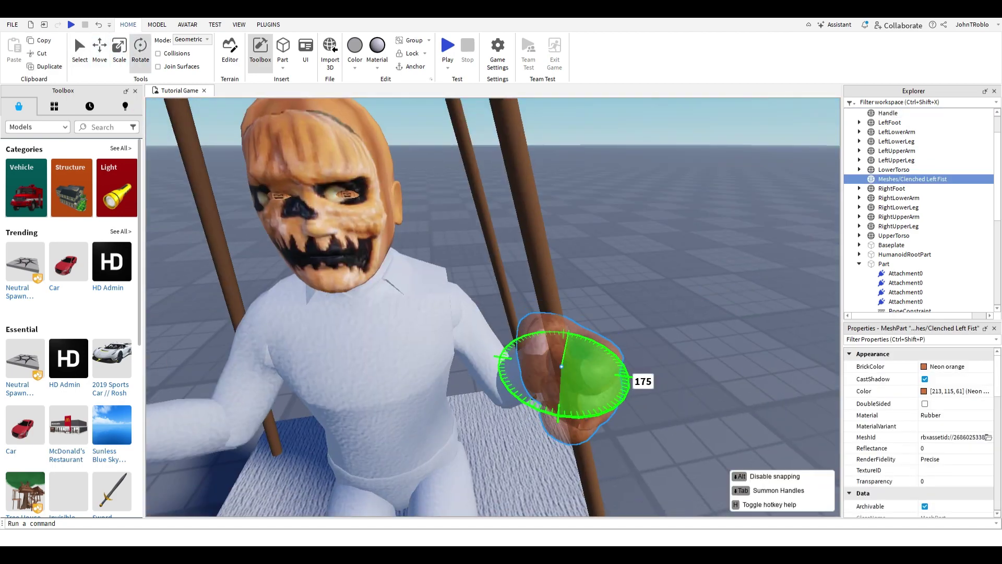
{"action": "left_click_drag", "start_coordinate": [623, 377], "coordinate": [611, 413]}
{"action": "right_click_drag", "start_coordinate": [610, 412], "coordinate": [601, 366]}
{"action": "left_click_drag", "start_coordinate": [679, 328], "coordinate": [543, 313]}
Place the Handle fist onto the other swing rope.
{"action": "scroll", "coordinate": [465, 314], "scroll_direction": "down", "scroll_amount": 5}
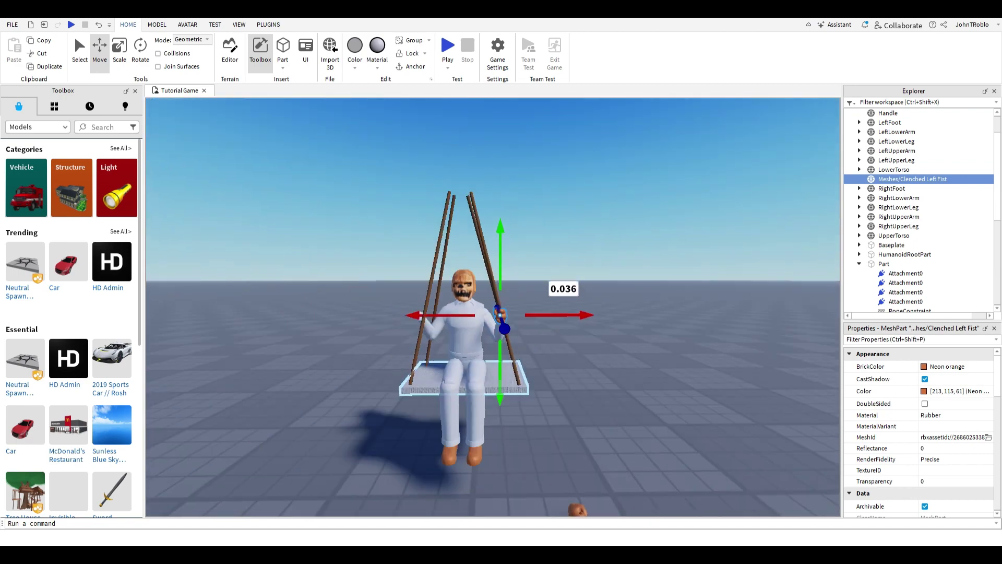
{"action": "left_click_drag", "start_coordinate": [689, 463], "coordinate": [468, 202]}
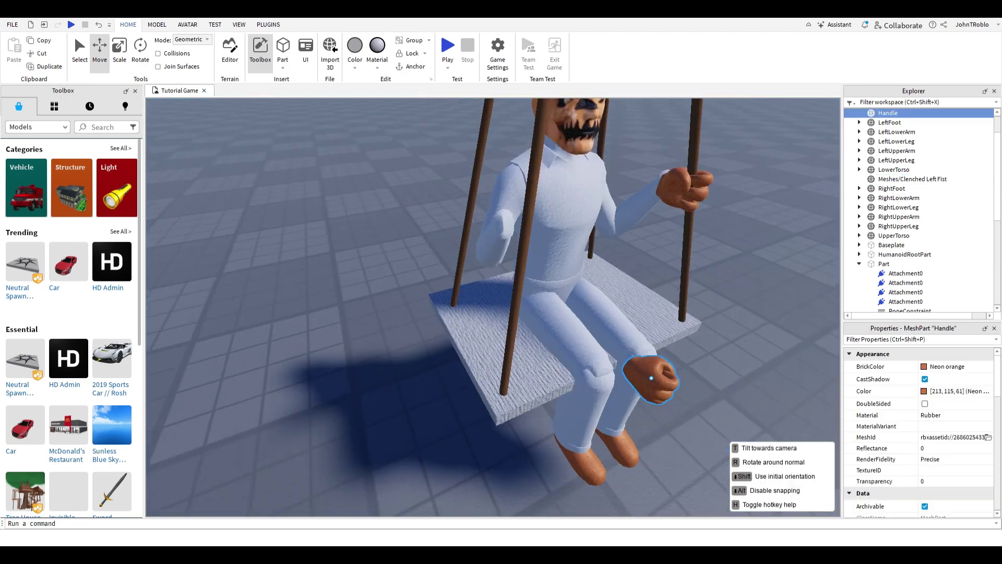
{"action": "scroll", "coordinate": [459, 235], "scroll_direction": "up", "scroll_amount": 5}
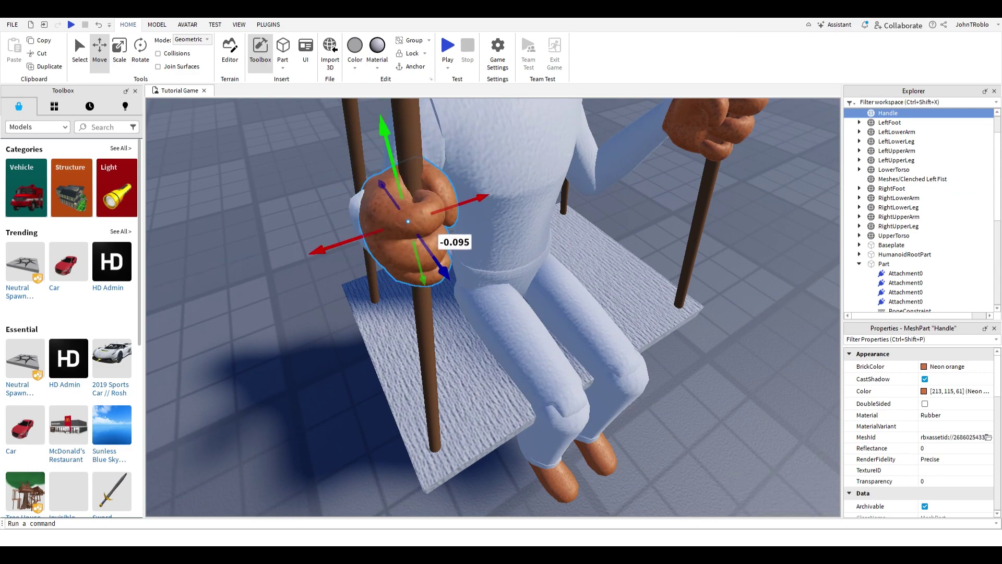
{"action": "key", "text": "ctrl+4"}
Box-select the character's body parts from a low front view of the swing.
{"action": "scroll", "coordinate": [493, 307], "scroll_direction": "down", "scroll_amount": 3}
{"action": "scroll", "coordinate": [493, 307], "scroll_direction": "down", "scroll_amount": 5}
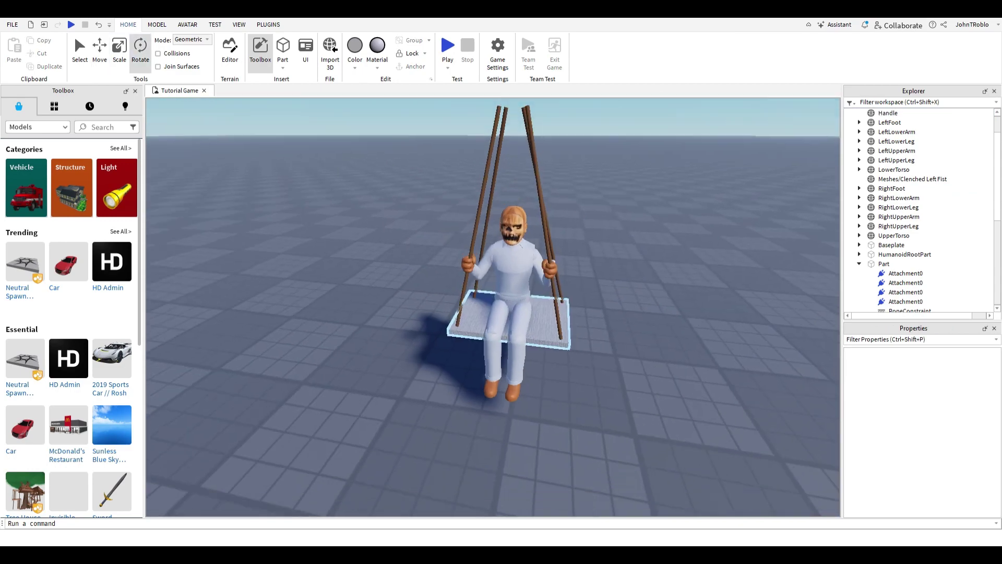
{"action": "scroll", "coordinate": [493, 307], "scroll_direction": "up", "scroll_amount": 3}
{"action": "right_click_drag", "start_coordinate": [493, 235], "coordinate": [493, 307]}
{"action": "left_click_drag", "start_coordinate": [454, 291], "coordinate": [538, 476]}
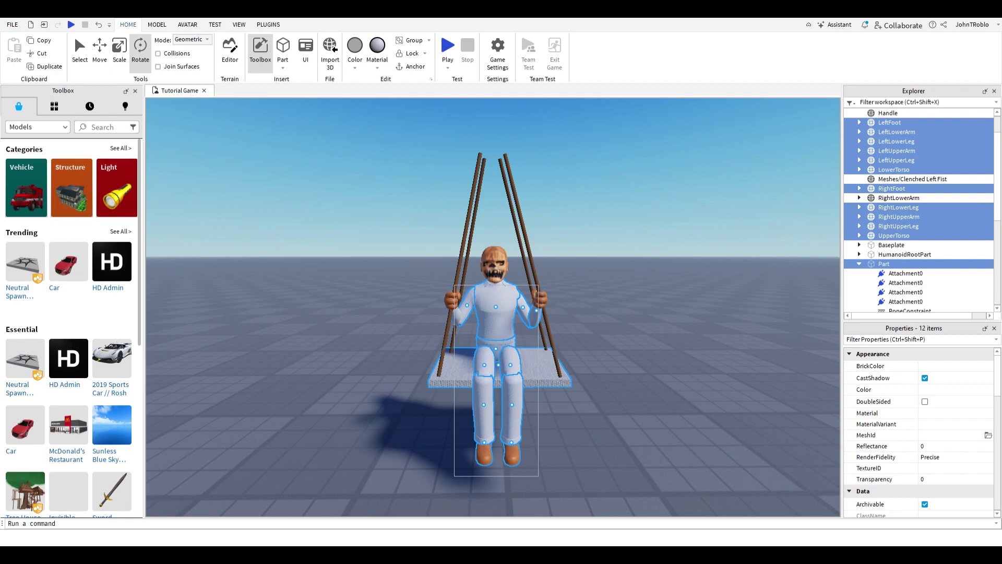
Drop RightFoot from the selection and recolor the torso, arms and legs Smoky grey.
{"action": "scroll", "coordinate": [538, 475], "scroll_direction": "up", "scroll_amount": 3}
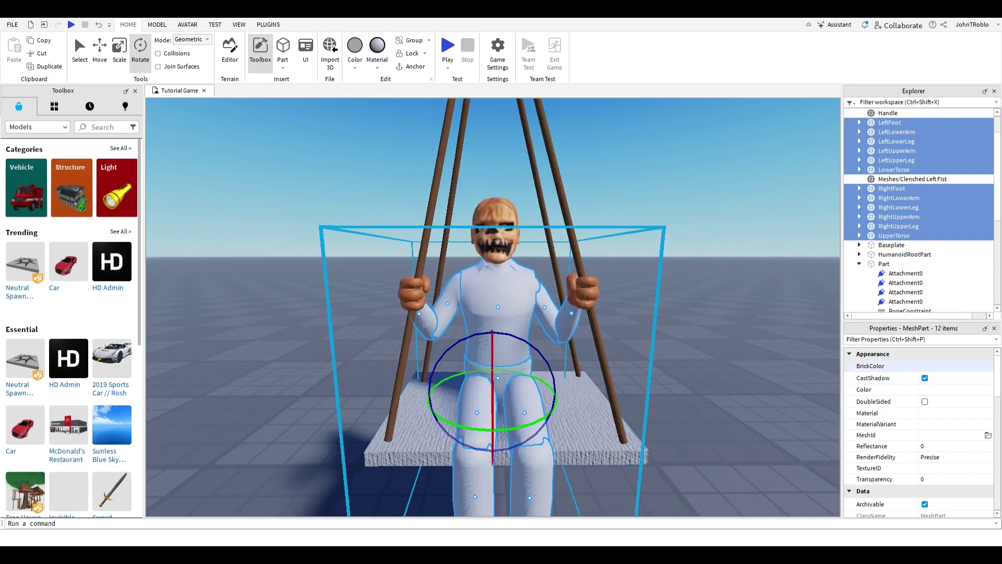
{"action": "scroll", "coordinate": [493, 307], "scroll_direction": "down", "scroll_amount": 3}
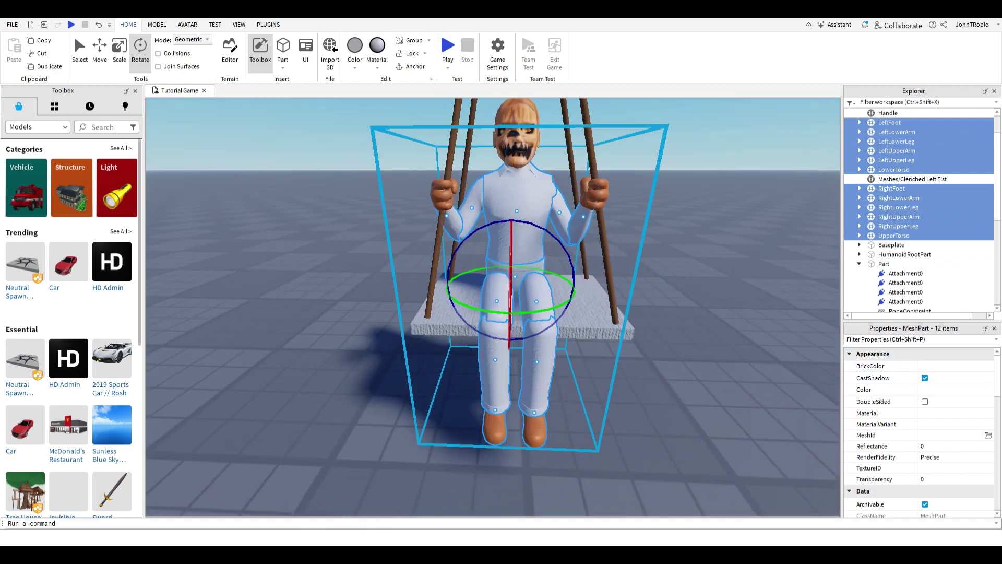
{"action": "left_click", "coordinate": [891, 188], "text": "ctrl"}
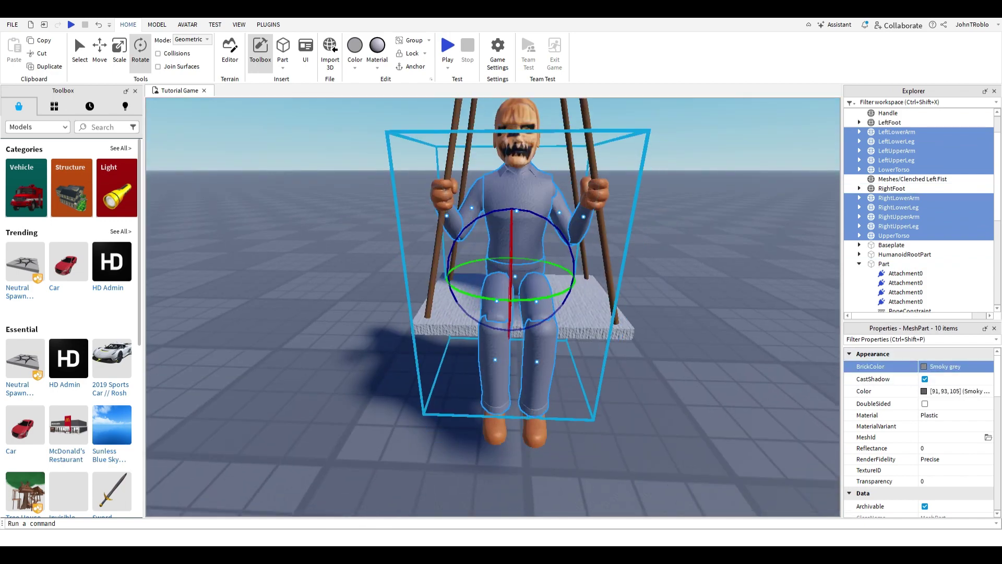
{"action": "scroll", "coordinate": [494, 307], "scroll_direction": "down", "scroll_amount": 5}
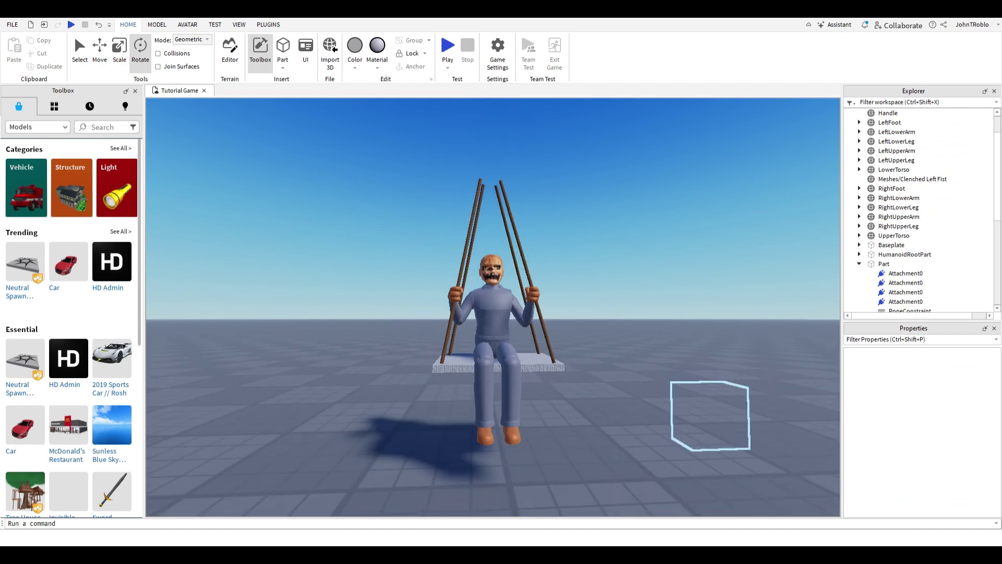
{"action": "key", "text": "a"}
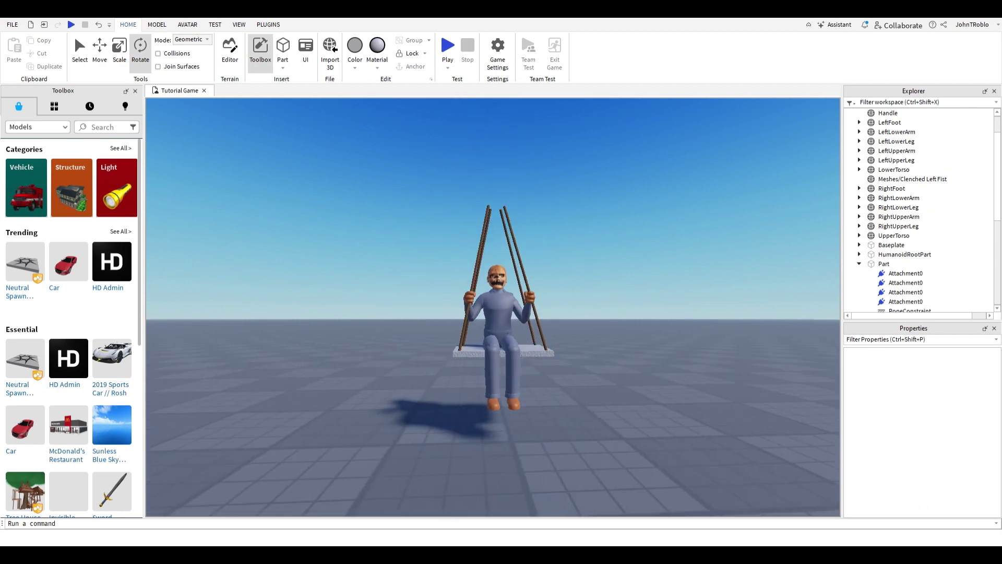